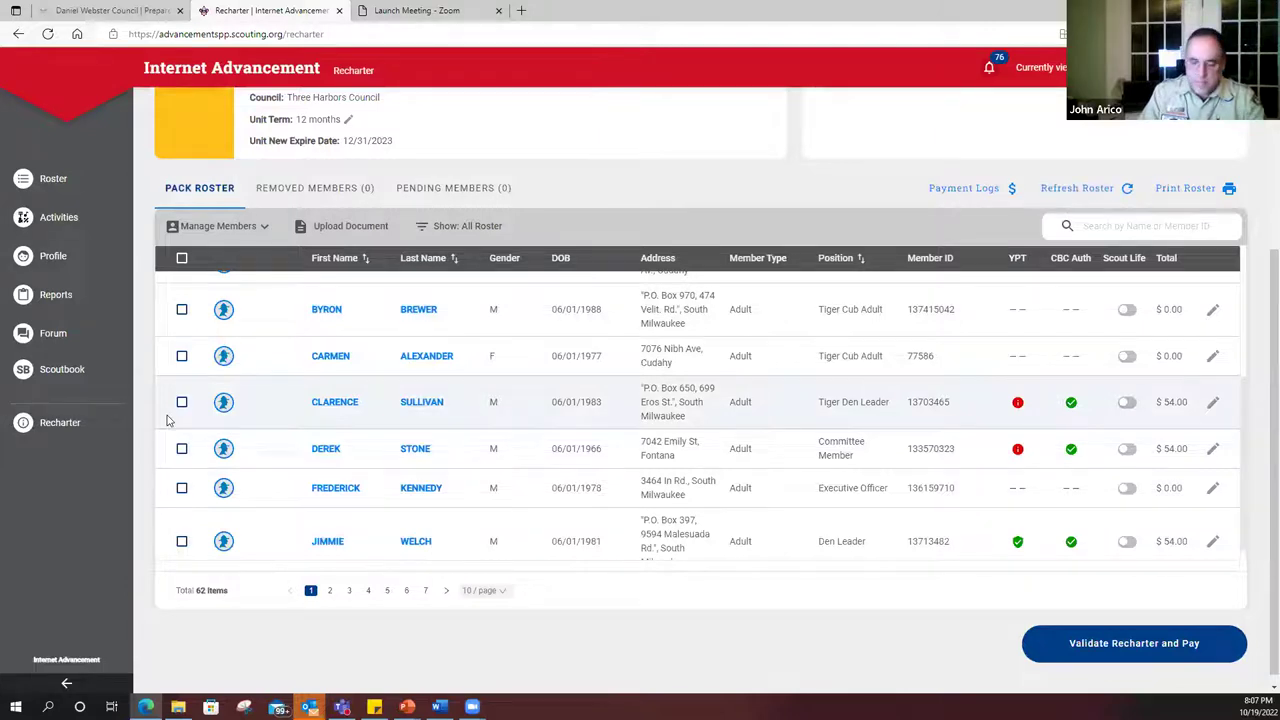
Step: Switch to the PowerPoint slide show and advance to the Changing a Leader Position slide
scroll(167, 418, "up", 3)
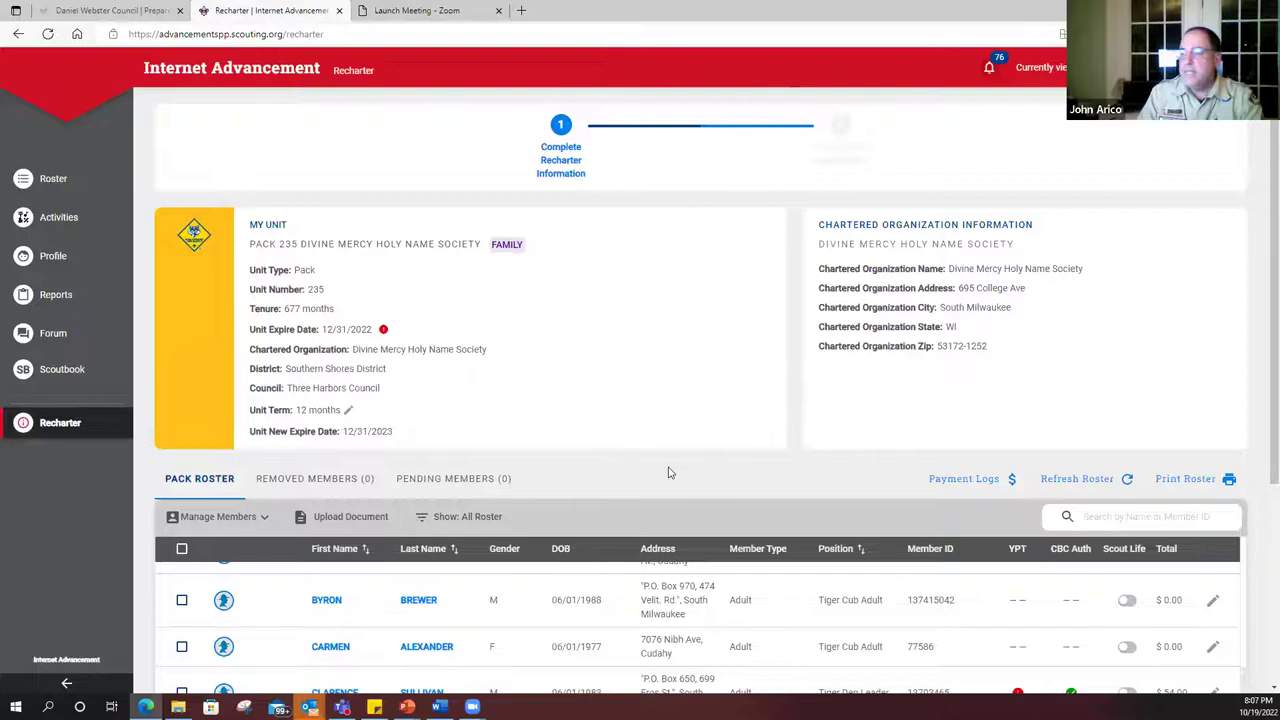
scroll(785, 498, "down", 3)
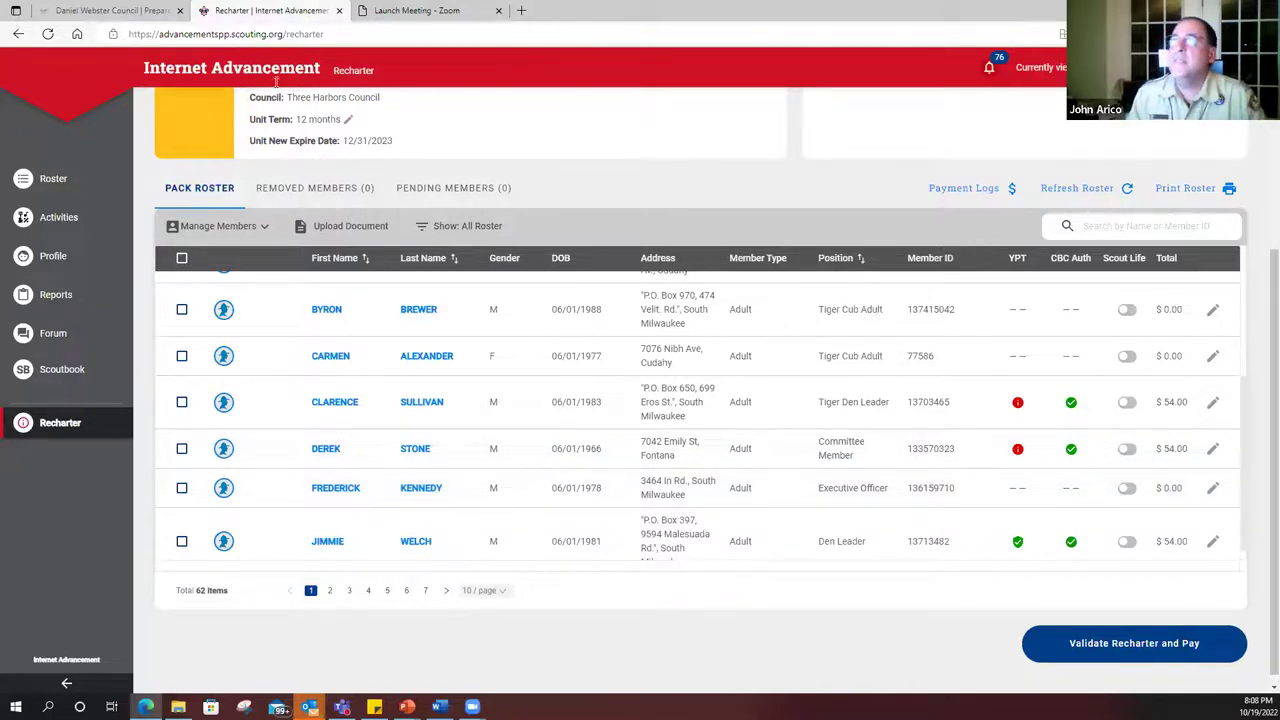
mouse_move(405, 706)
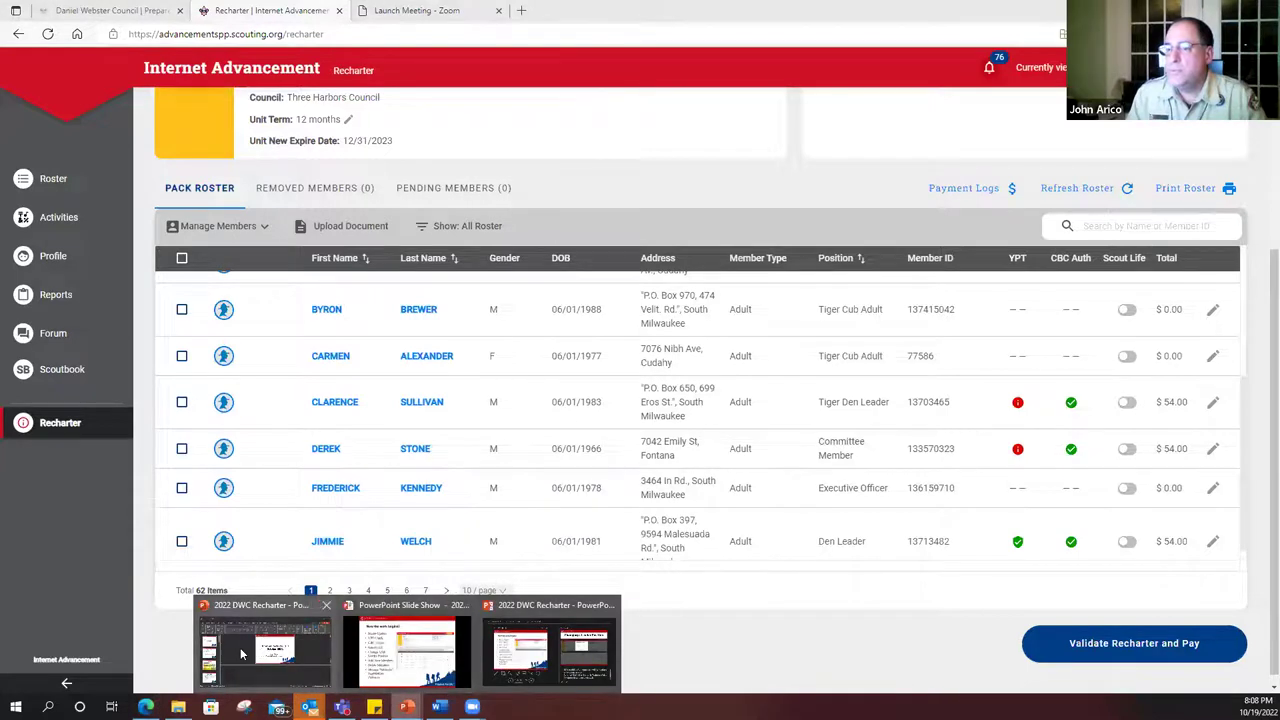
left_click(406, 652)
left_click(207, 666)
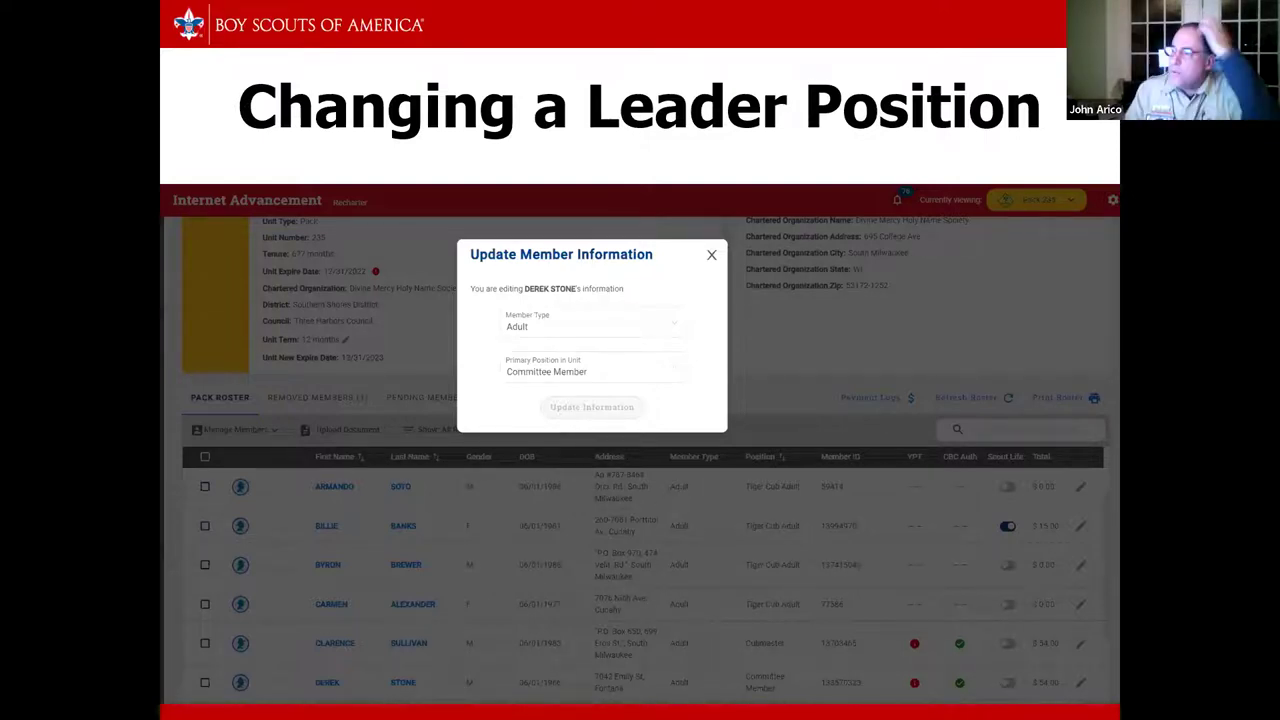
Step: Return to the Recharter page in the browser and change the primary position of the Den Leader in the roster page's last row to Cubmaster
key("alt+Tab")
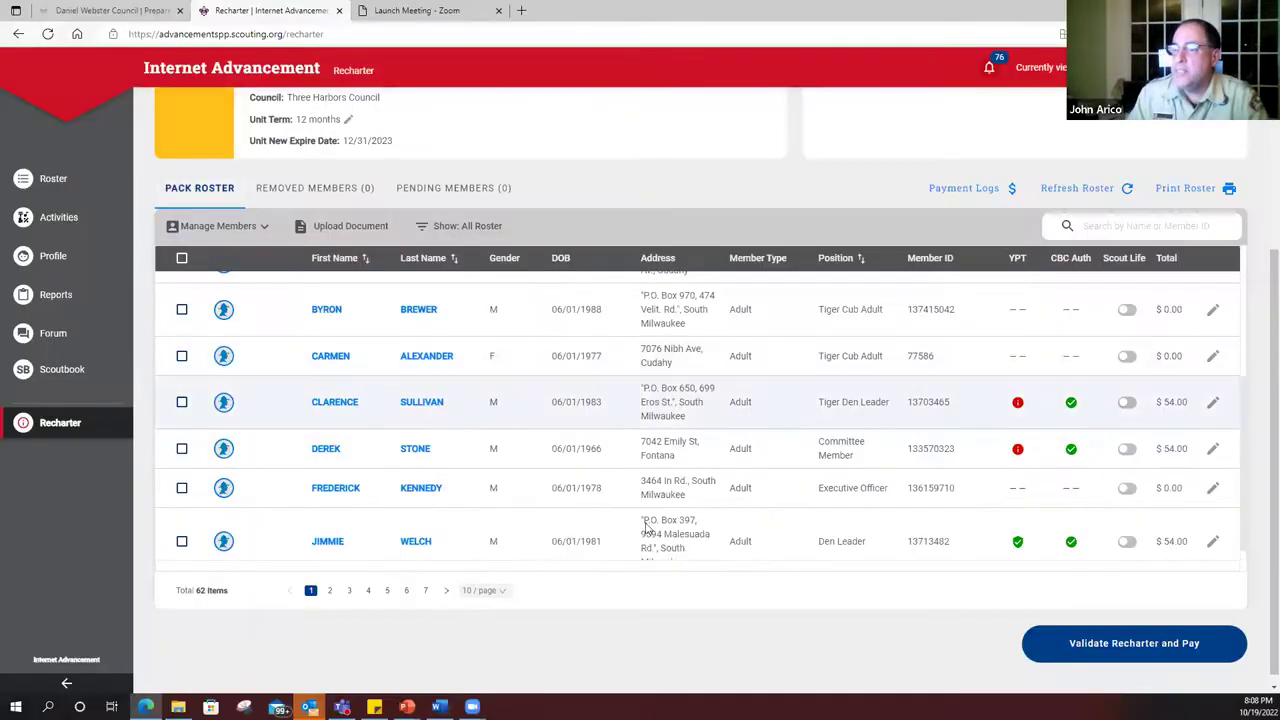
scroll(1212, 532, "up", 1)
scroll(1212, 532, "down", 1)
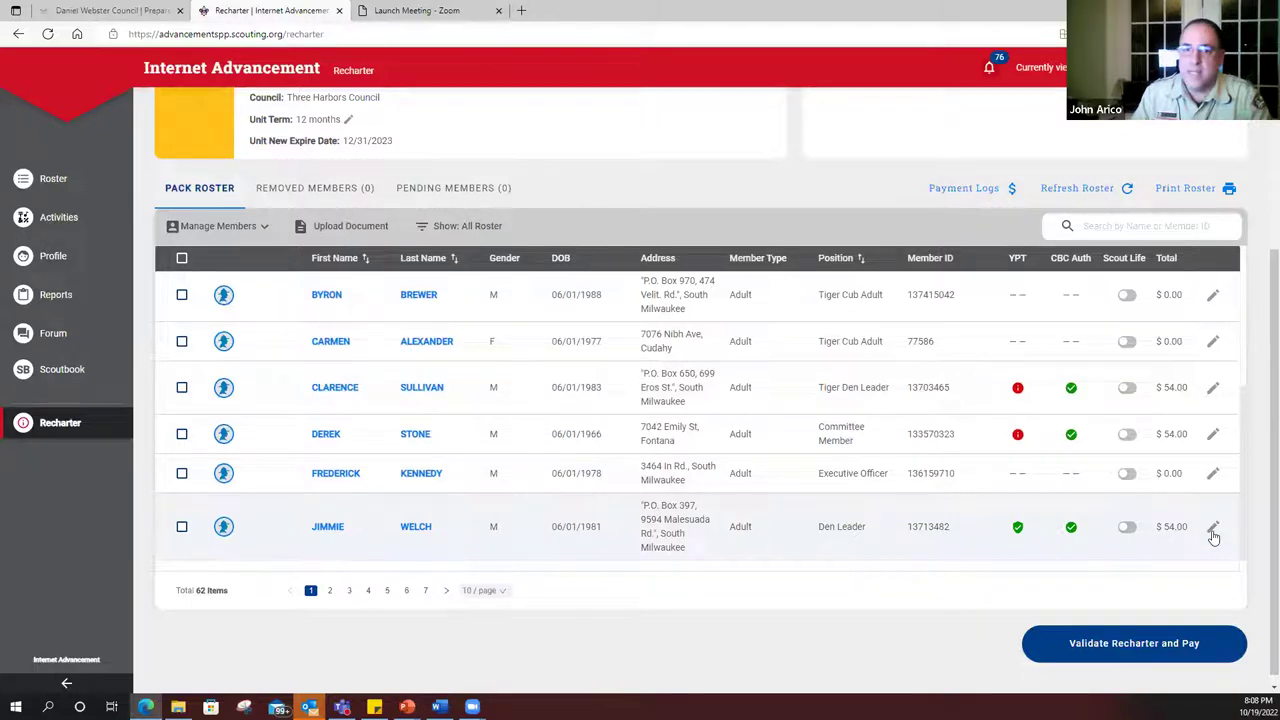
left_click(1213, 530)
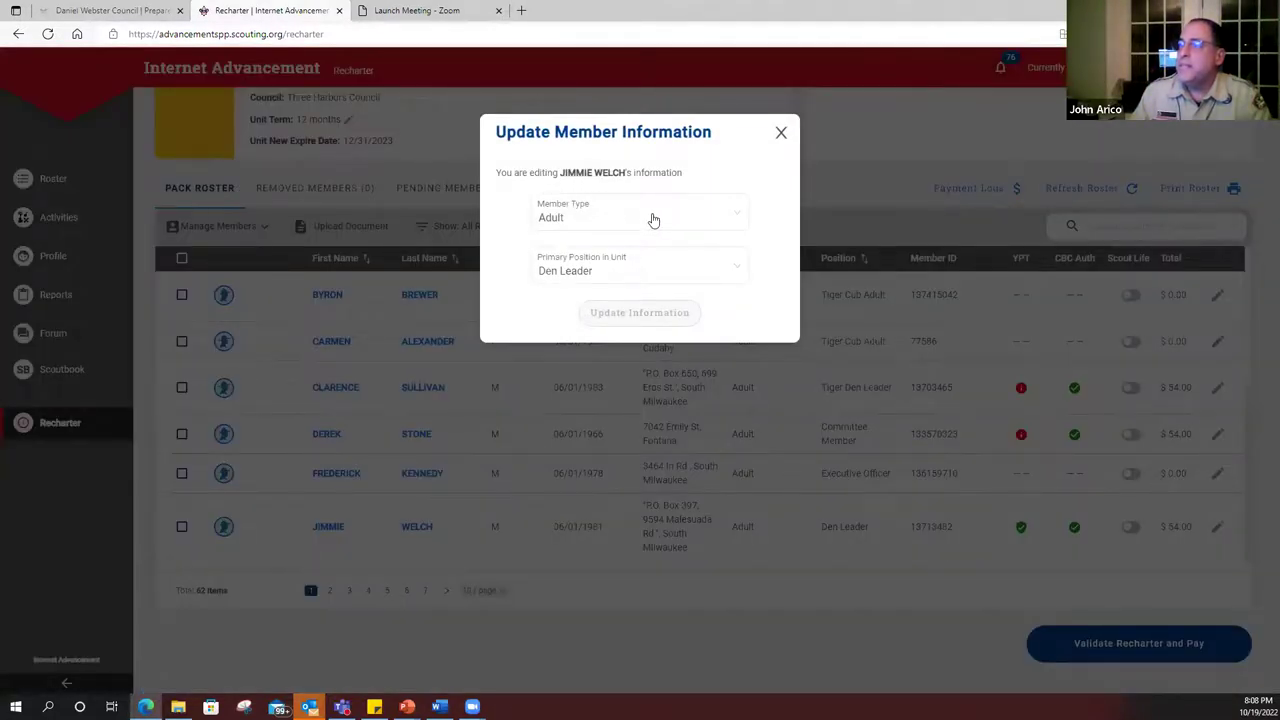
left_click(740, 272)
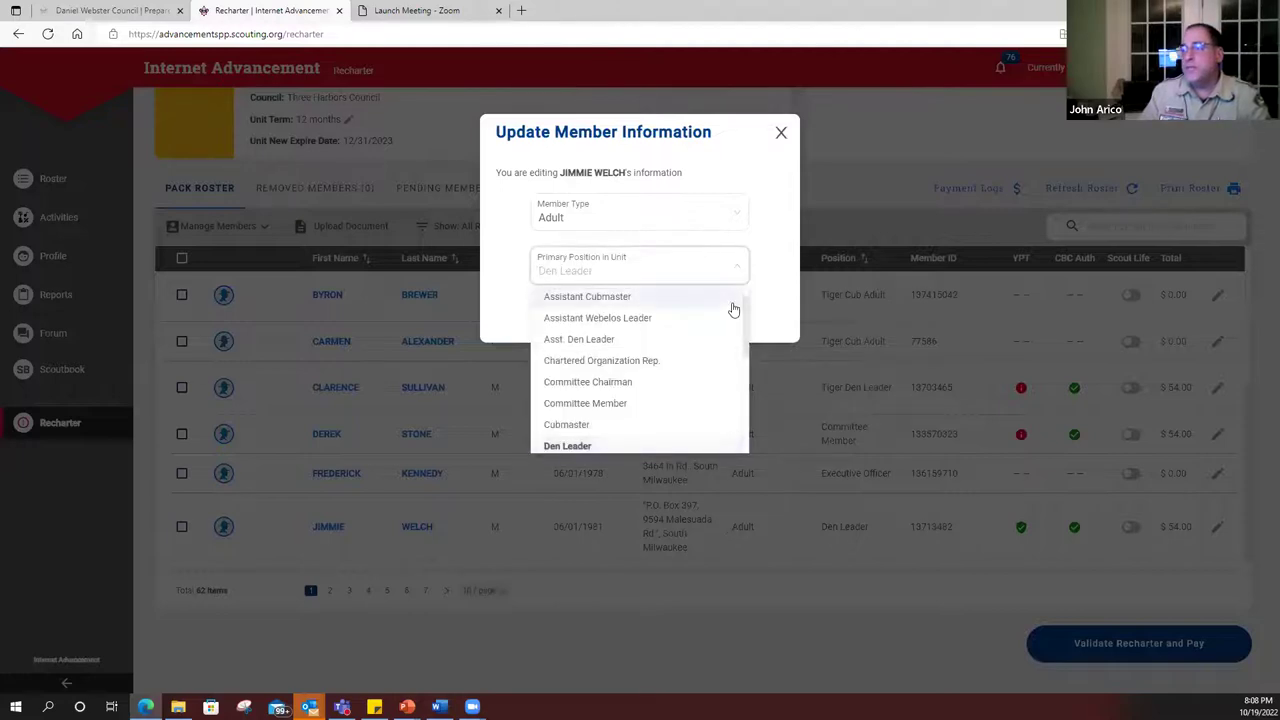
scroll(721, 322, "down", 1)
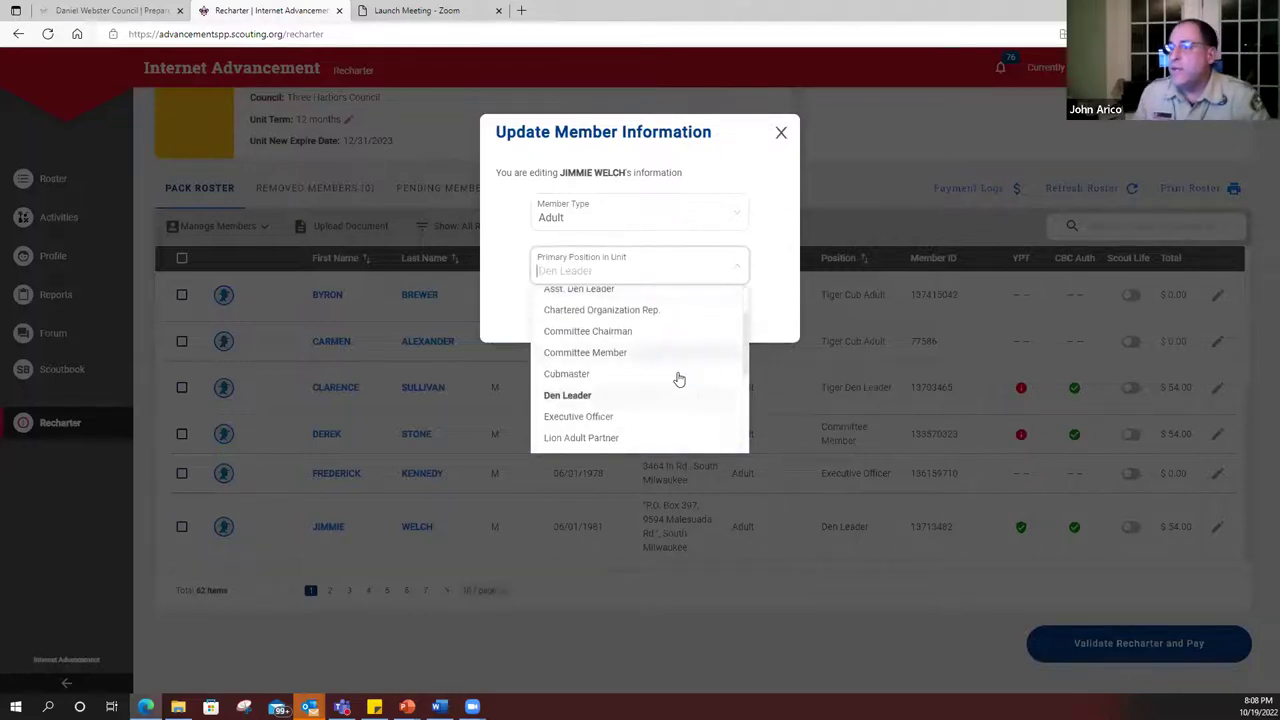
left_click(575, 376)
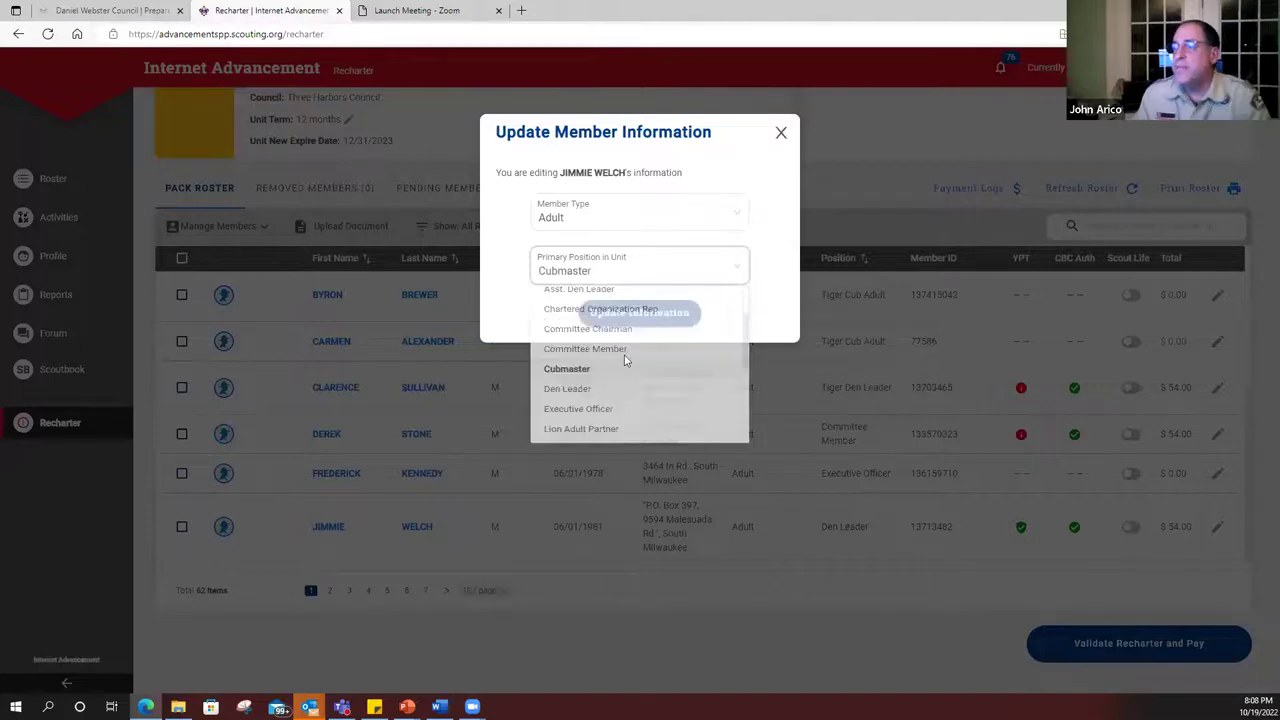
key("Return")
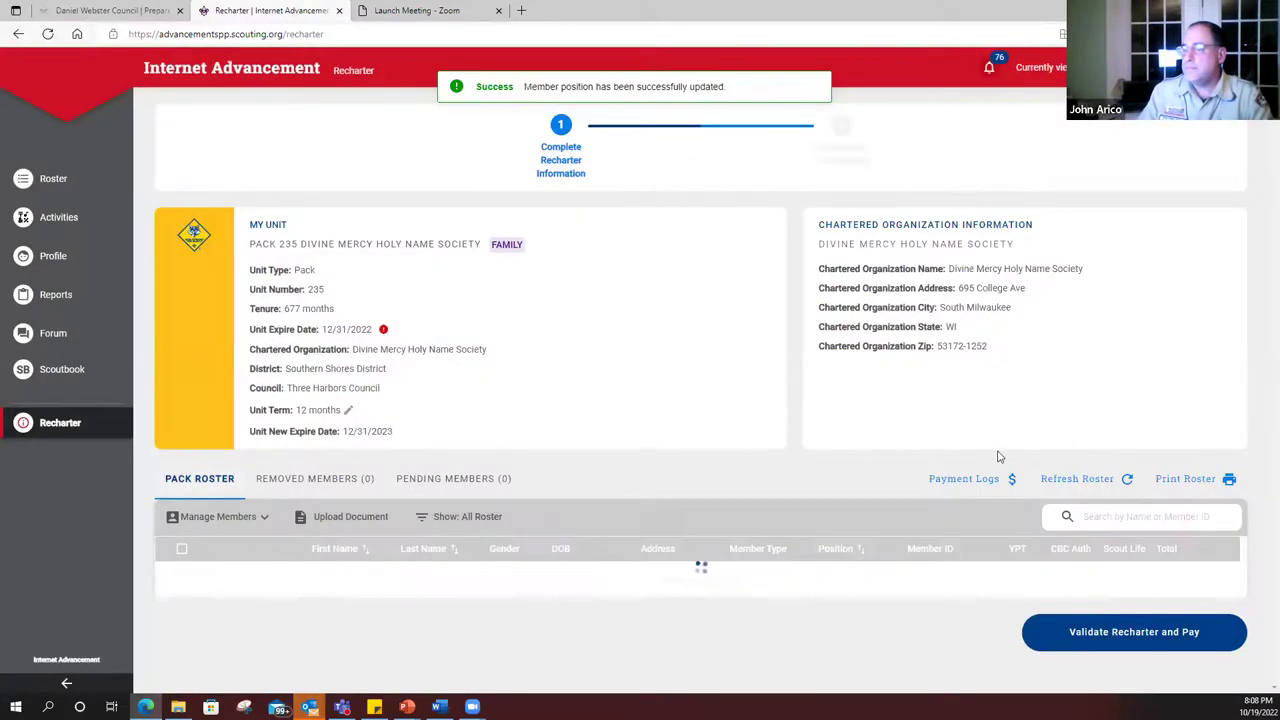
scroll(847, 504, "down", 3)
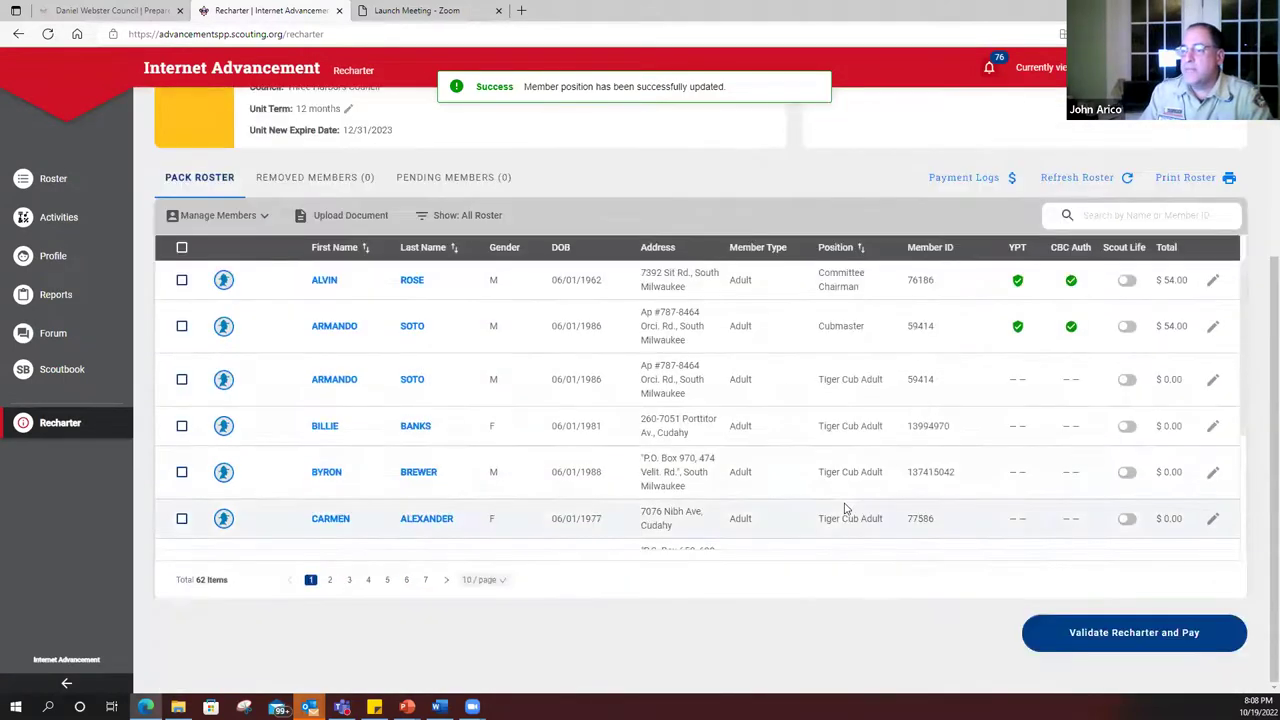
scroll(1141, 490, "down", 2)
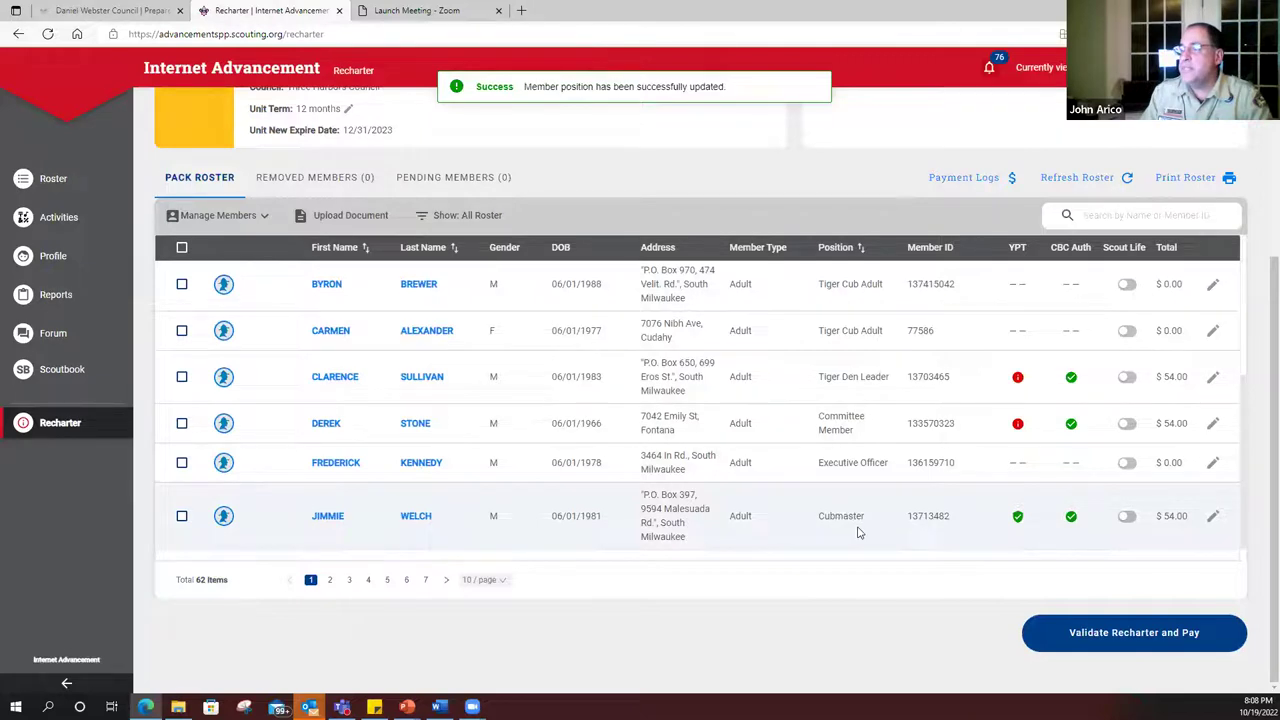
scroll(857, 530, "up", 3)
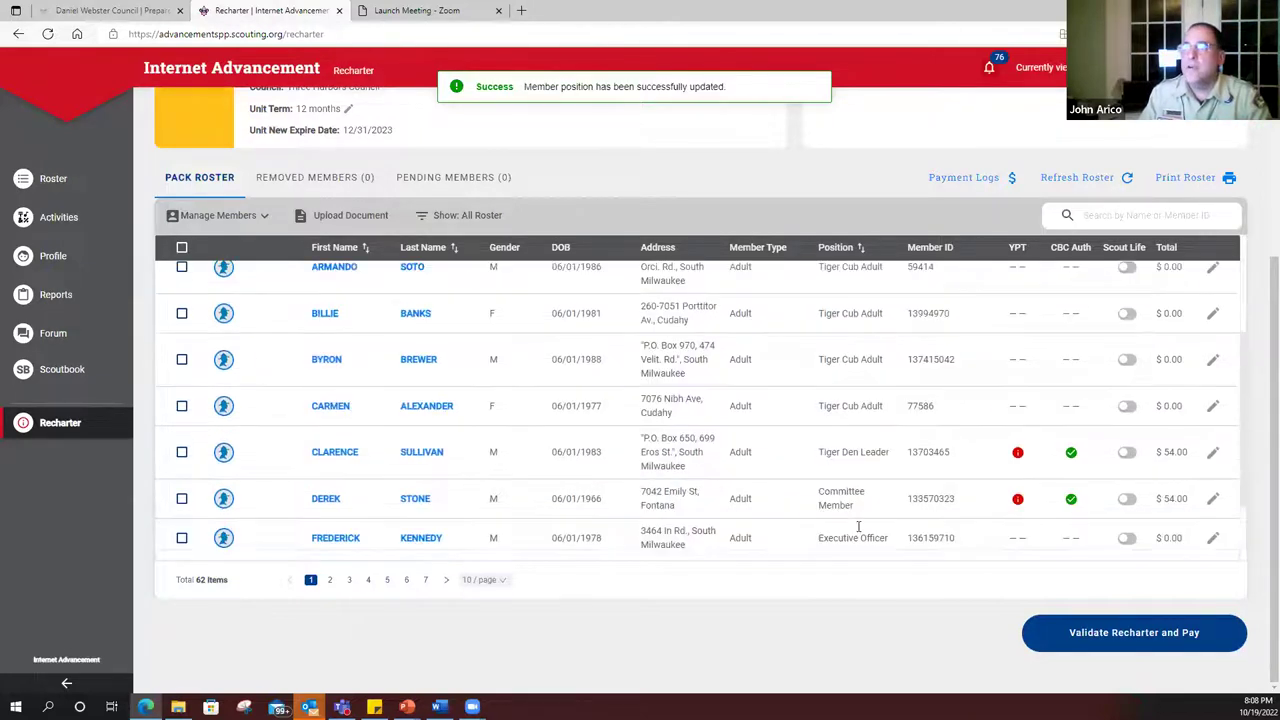
scroll(857, 527, "down", 3)
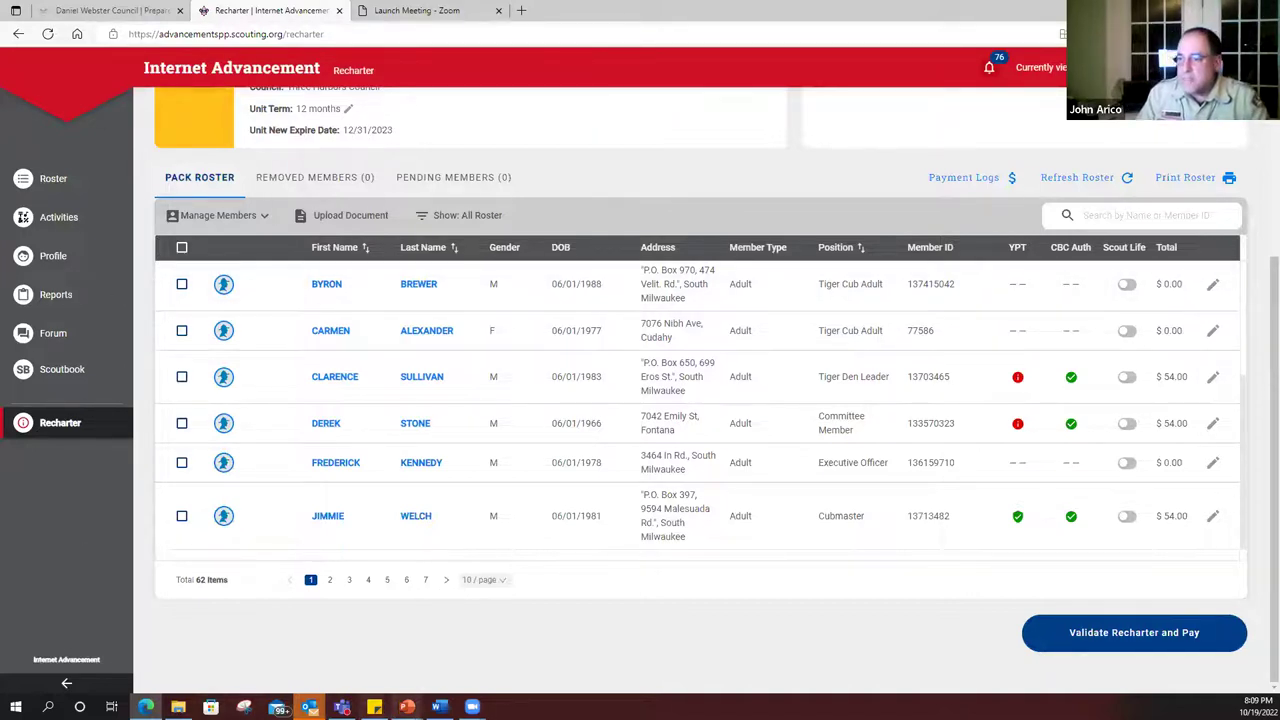
Step: Switch to the PowerPoint slide show and go through the Uploading a Document slide to the Multiple Registrations slide
mouse_move(407, 707)
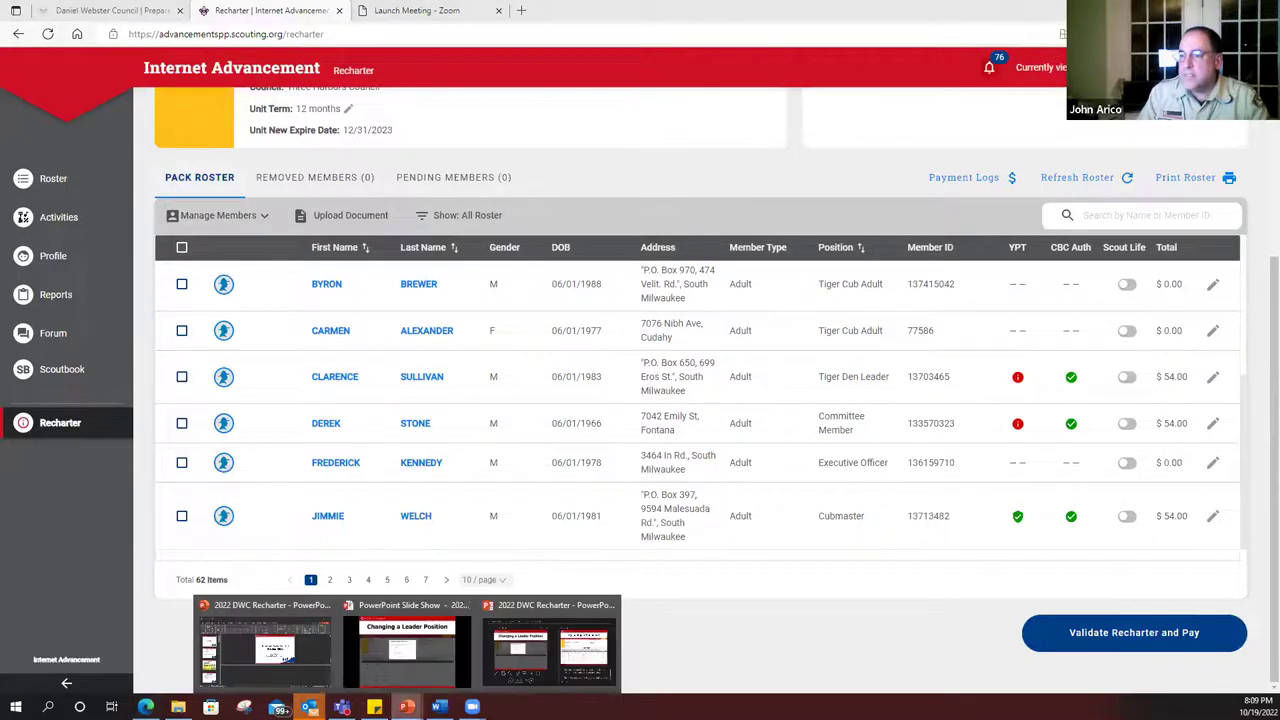
left_click(396, 669)
left_click(396, 669)
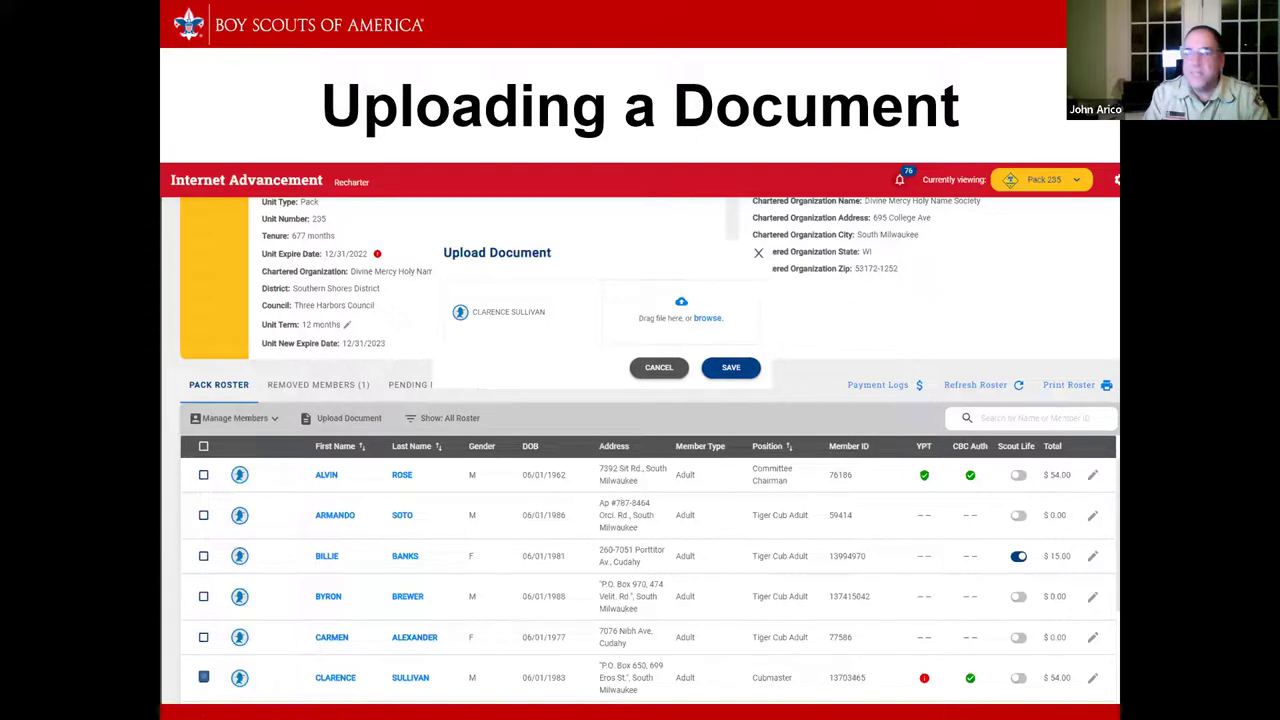
key("Right")
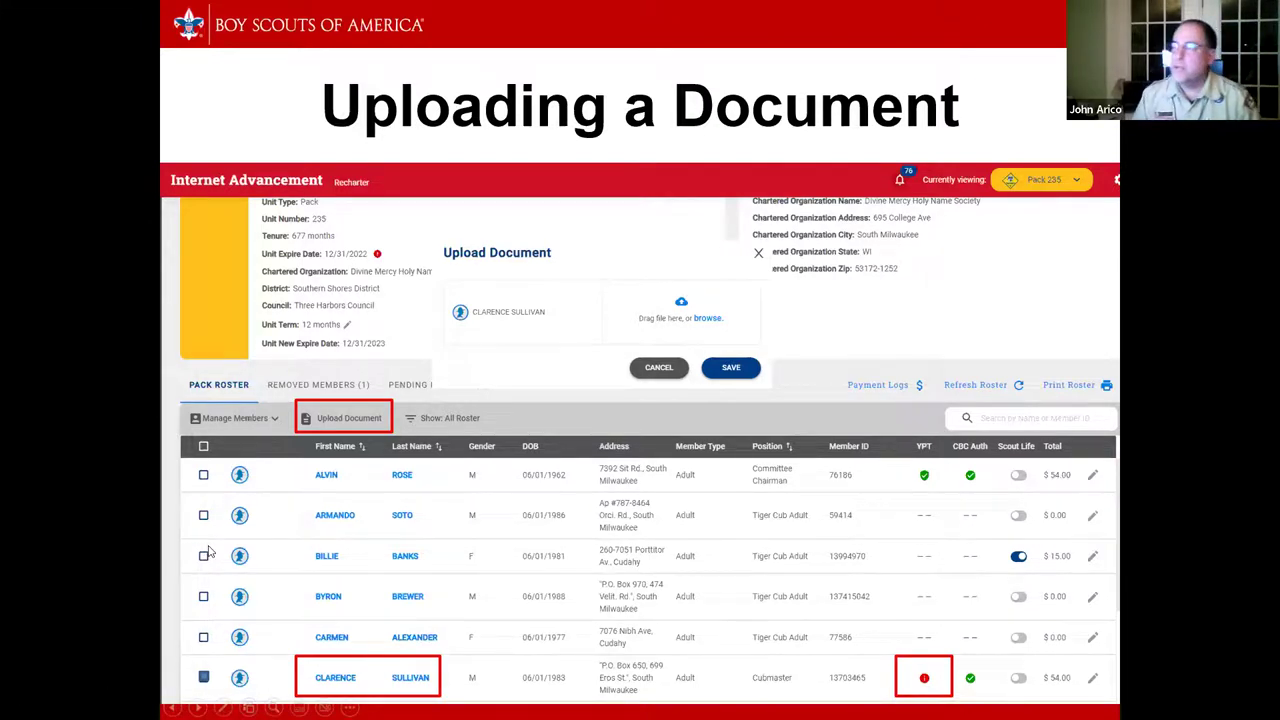
key("Right")
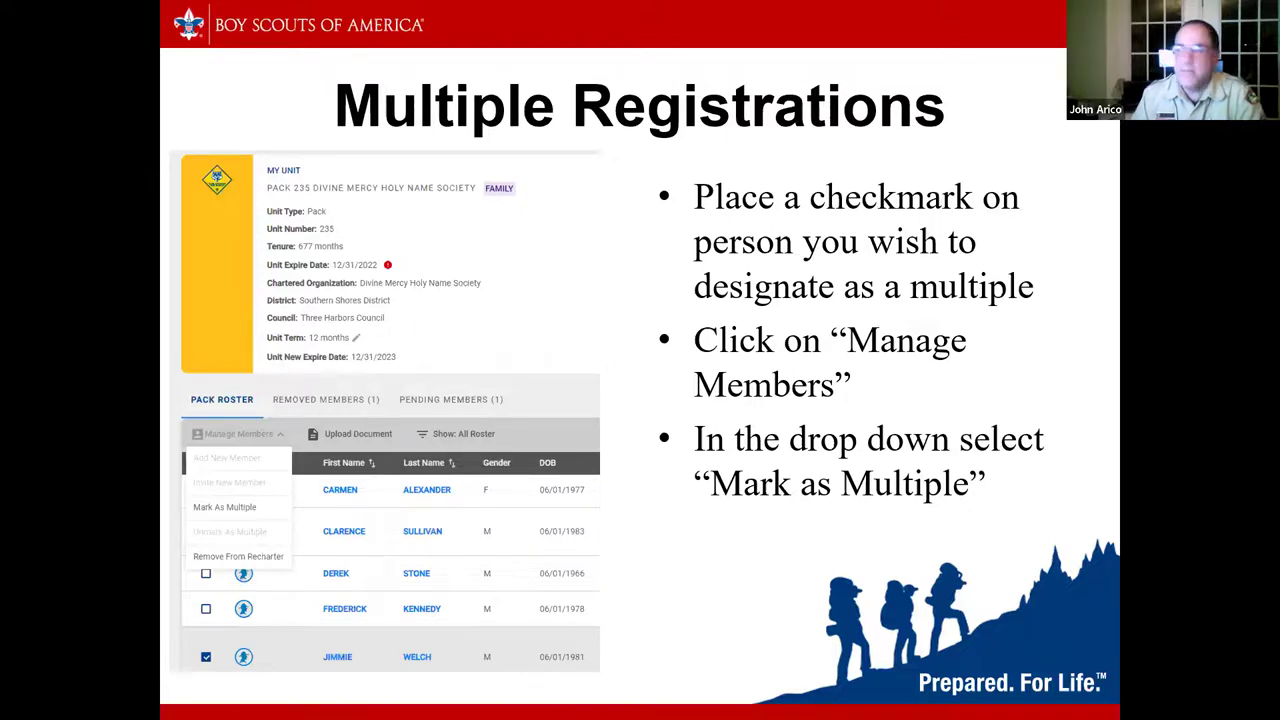
Step: Return to the Recharter roster, select the Cubmaster in the page's last row and start marking that member as multiple
key("alt+Tab")
scroll(515, 472, "up", 3)
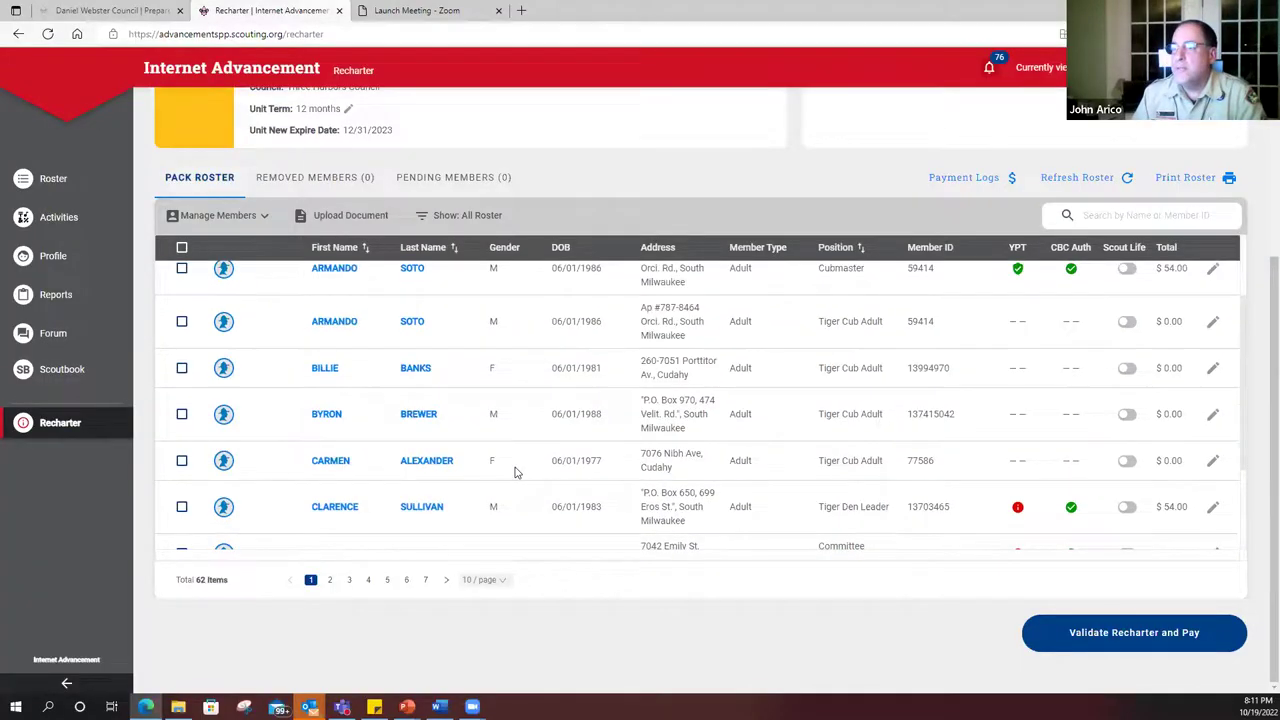
scroll(515, 472, "down", 3)
left_click(181, 516)
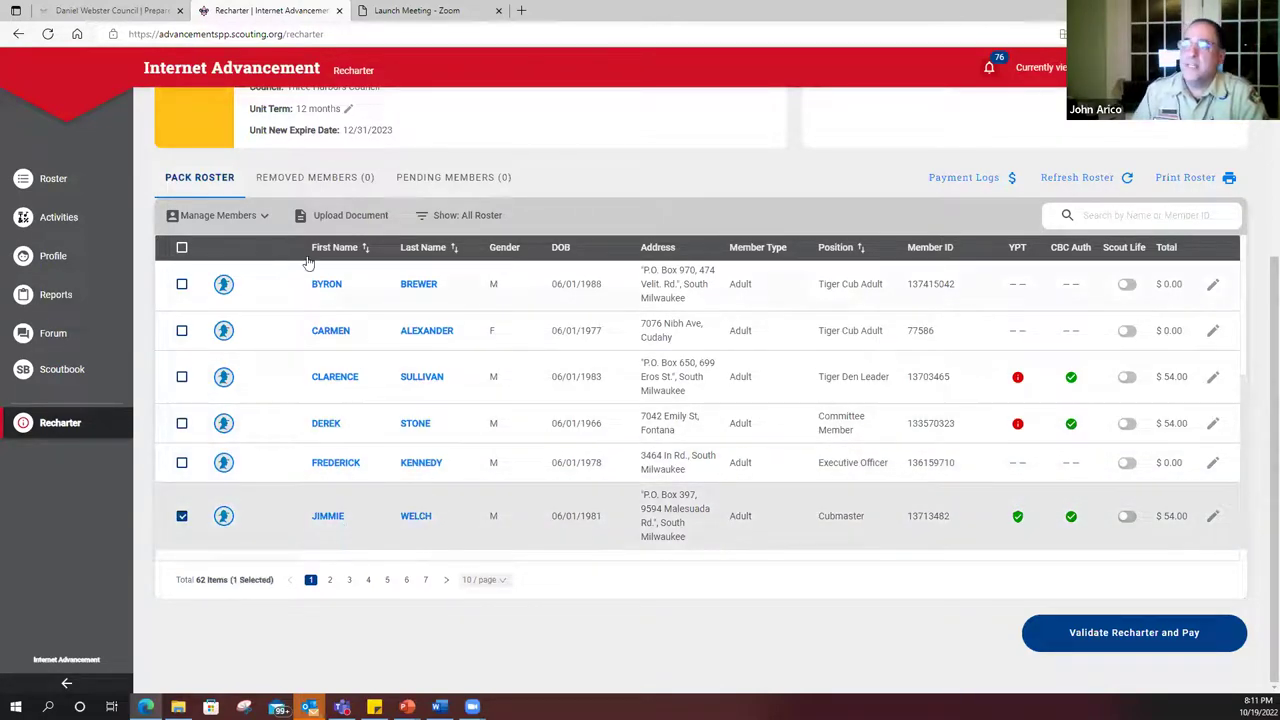
left_click(255, 225)
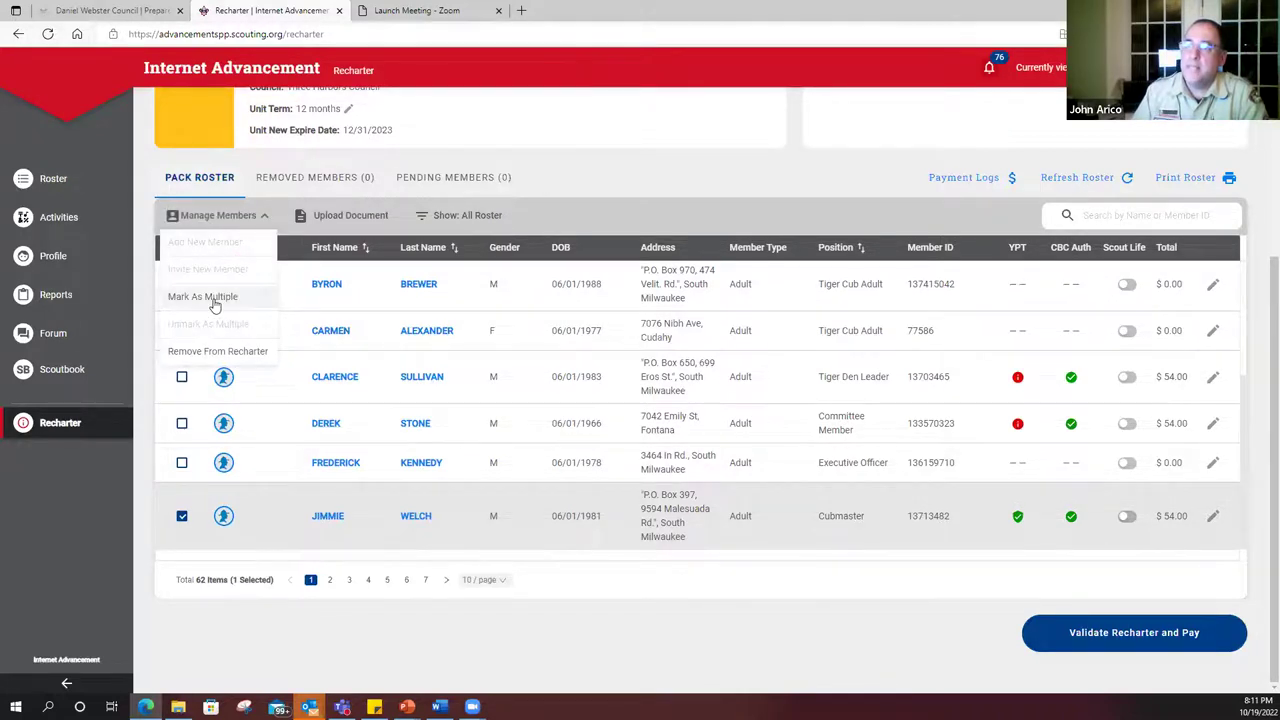
left_click(215, 300)
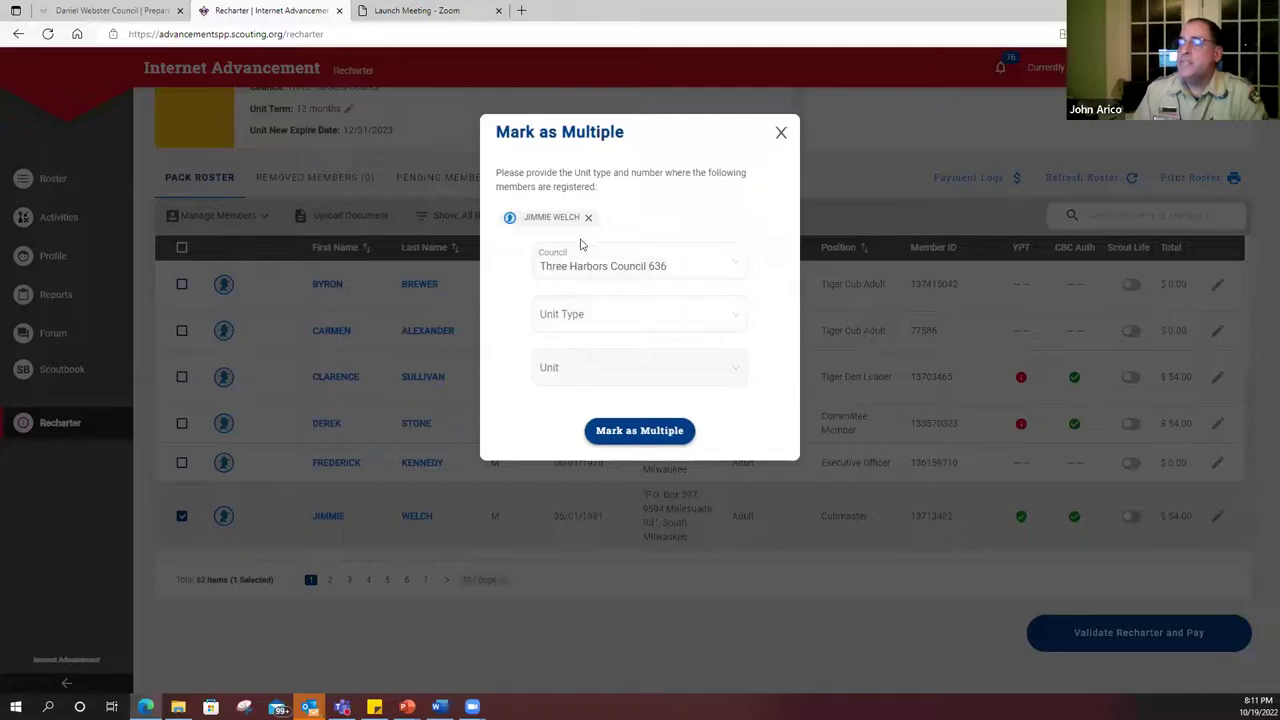
Step: Try to mark the member as multiple with council The Spirit of Adventure 227, unit type Ship and unit Lone Tree Spirit Foundation Inc 1791
left_click(738, 268)
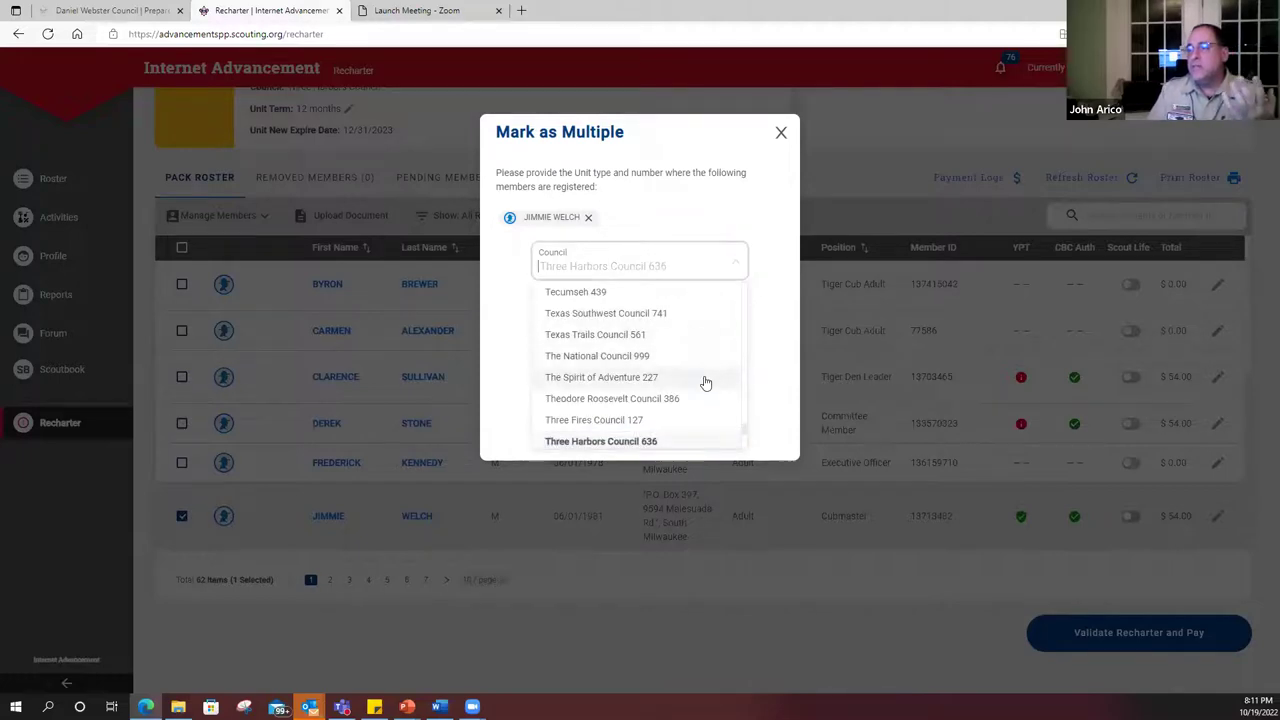
left_click(636, 384)
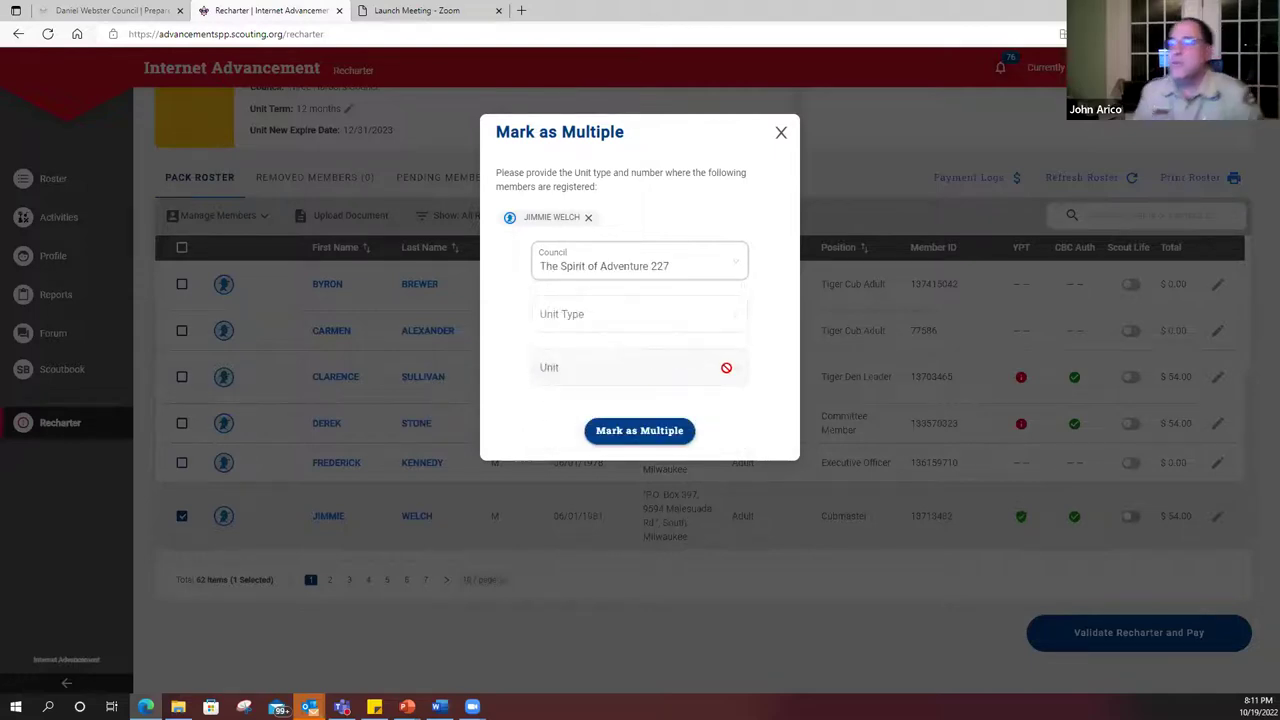
left_click(733, 316)
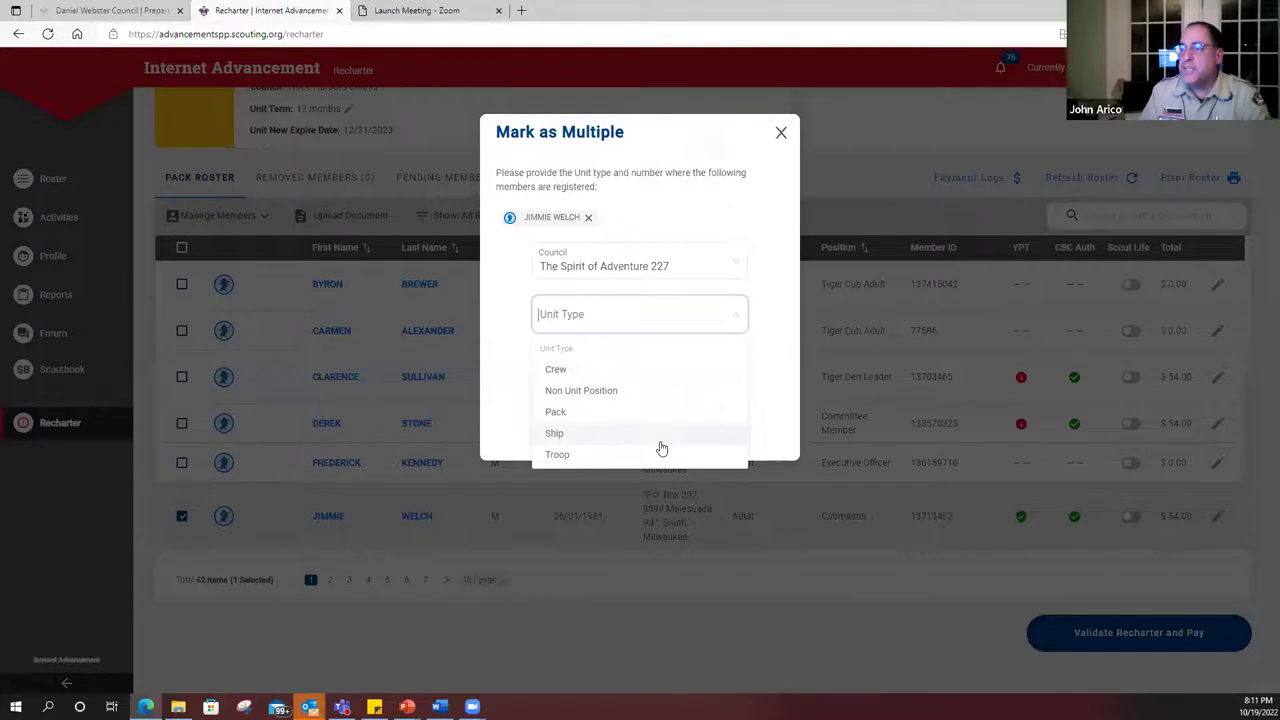
left_click(660, 442)
left_click(726, 365)
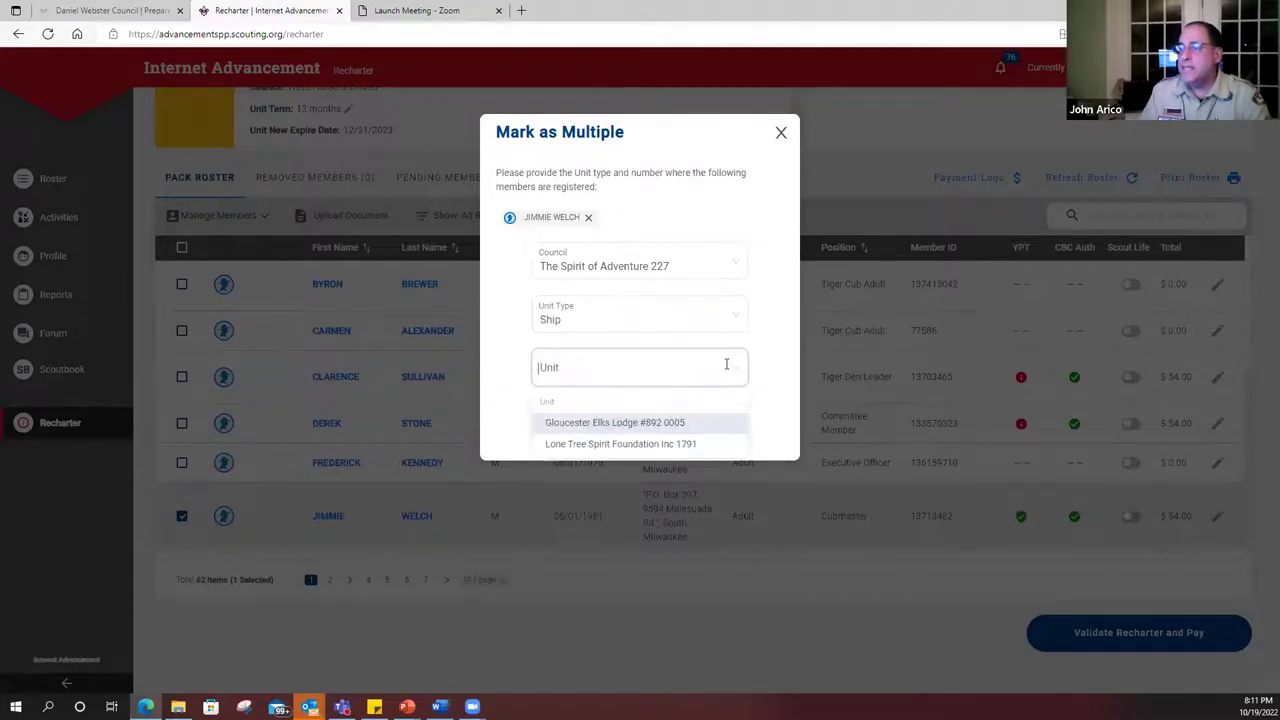
left_click(641, 447)
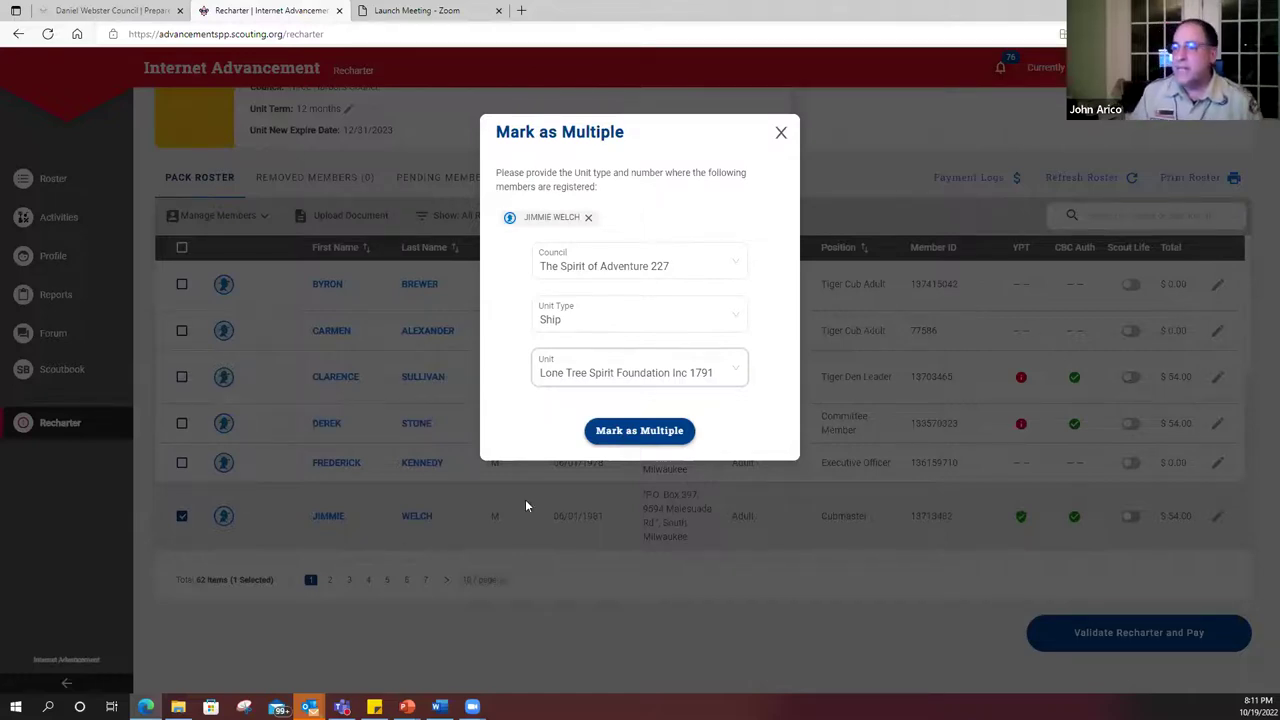
left_click(623, 431)
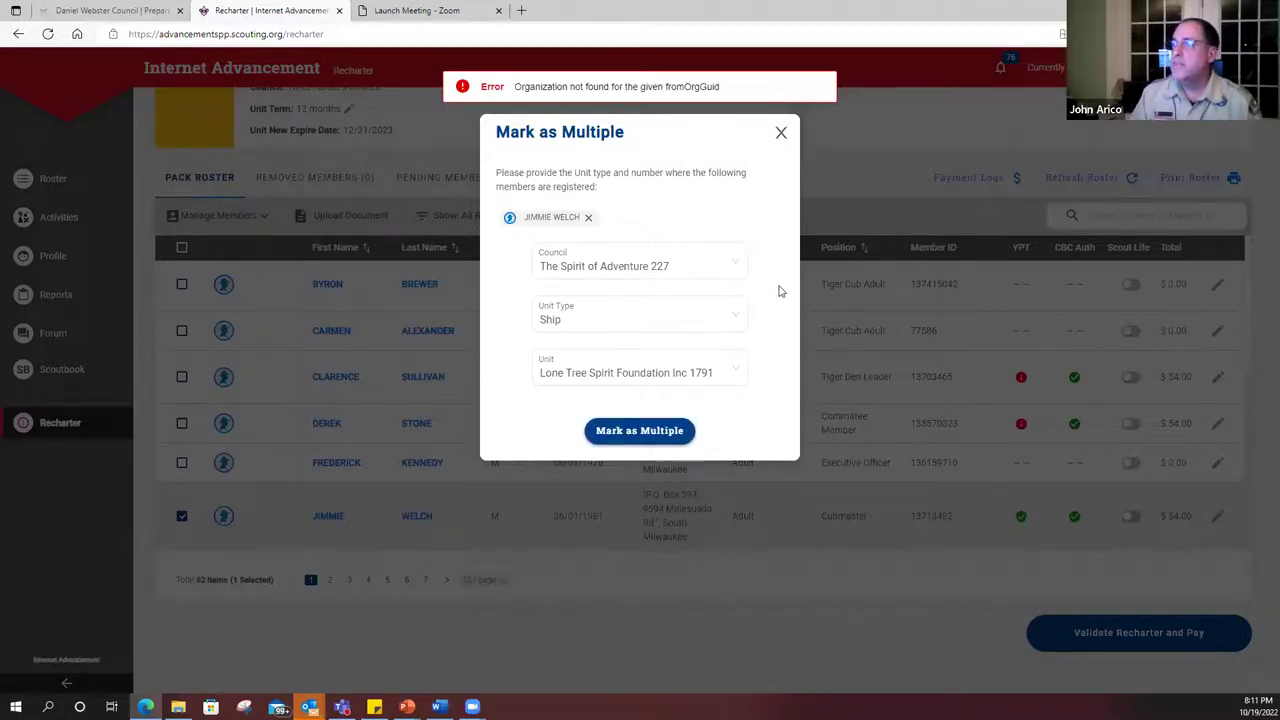
Step: Mark the member as multiple with council The National Council 999 and unit type Non Unit Position, and check the member's roster row
left_click(738, 270)
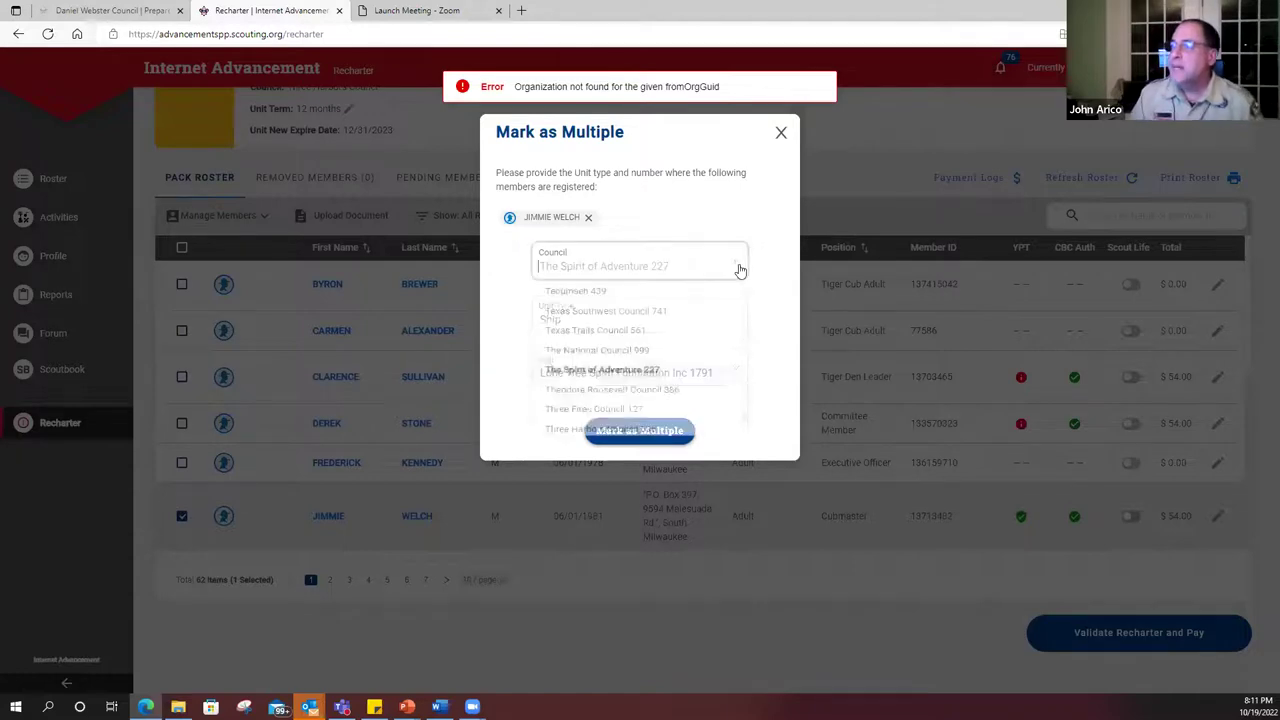
left_click(617, 357)
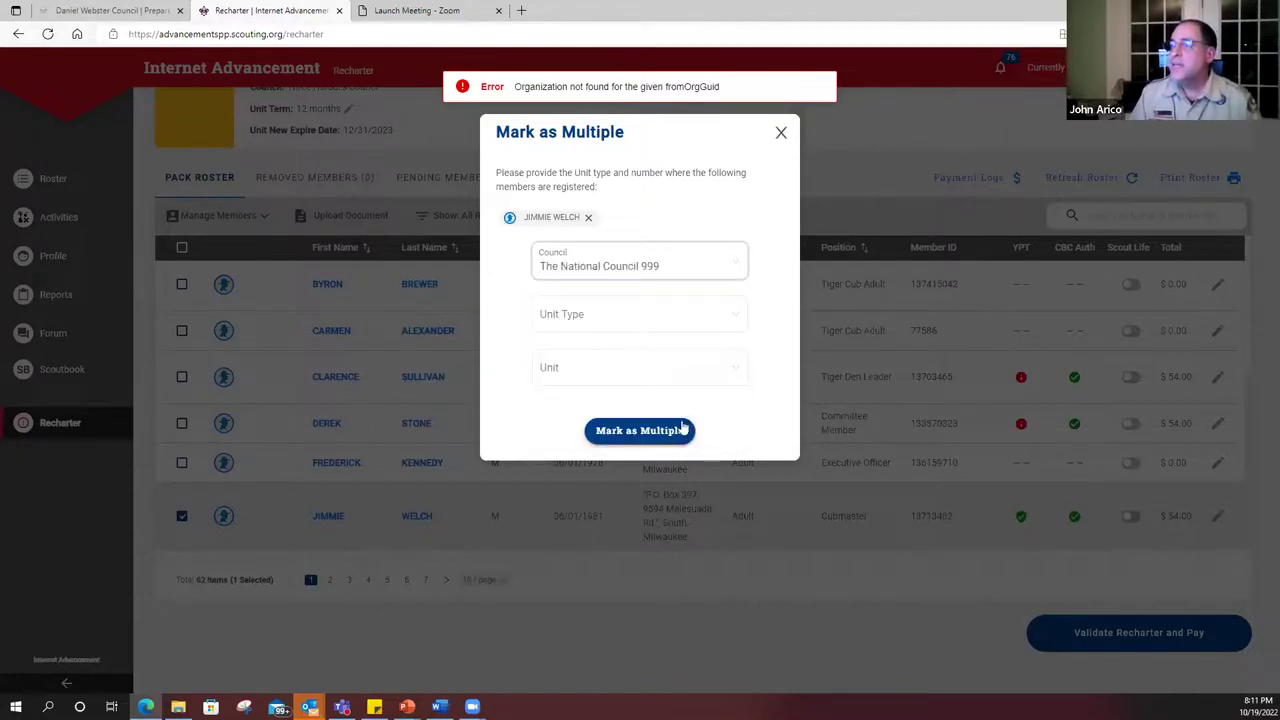
left_click(722, 326)
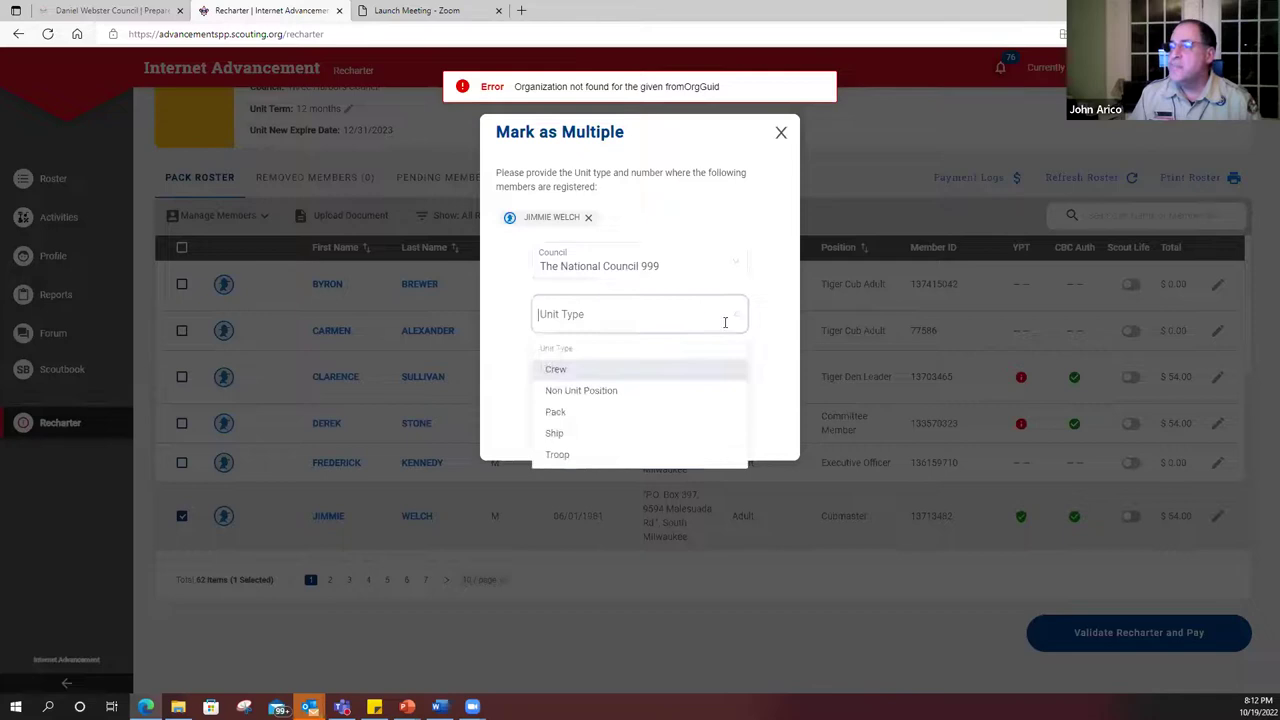
left_click(612, 394)
left_click(663, 434)
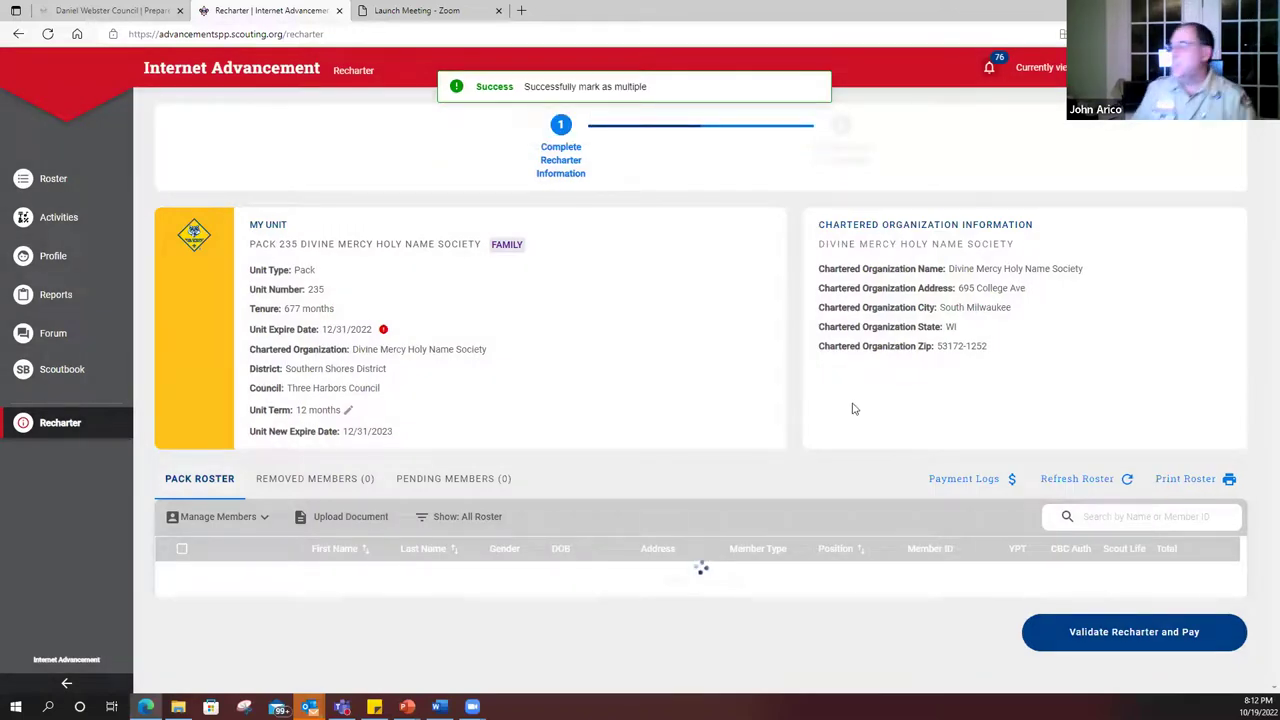
scroll(797, 548, "down", 3)
scroll(797, 548, "down", 4)
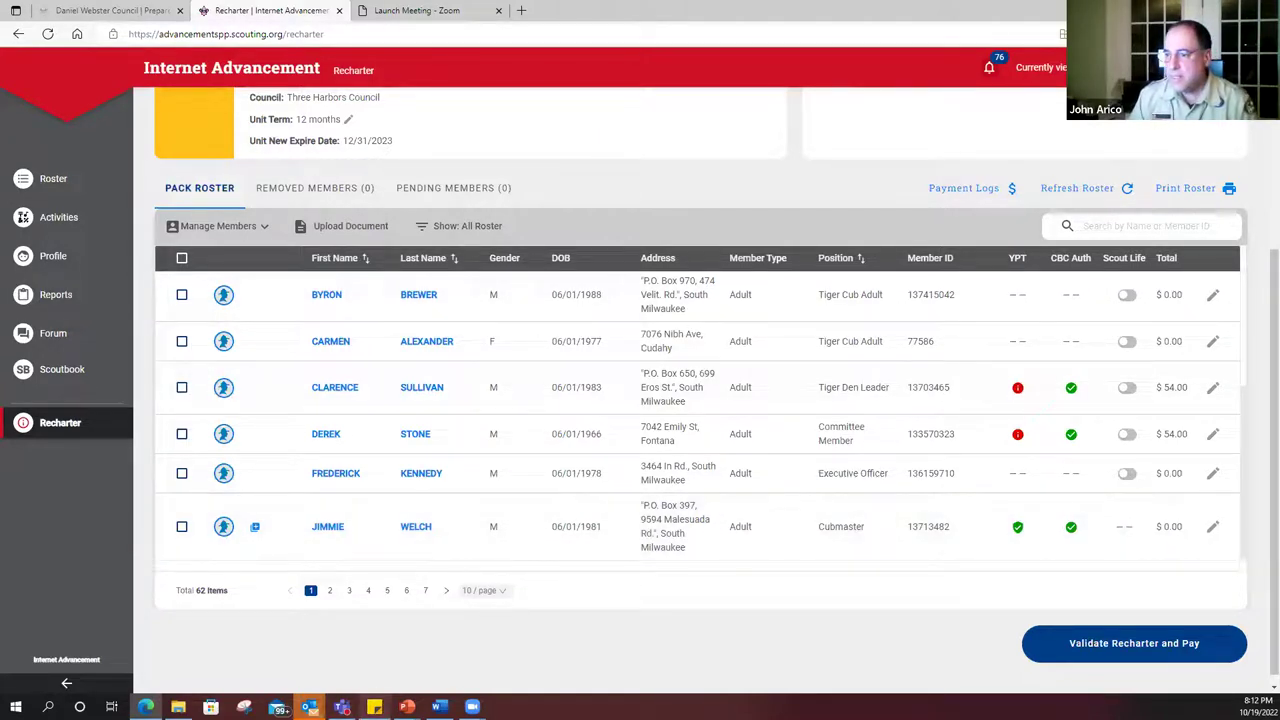
Step: Switch to the PowerPoint slide show and advance past Validate Recharter and Pay to the Payment Screen slide
mouse_move(407, 707)
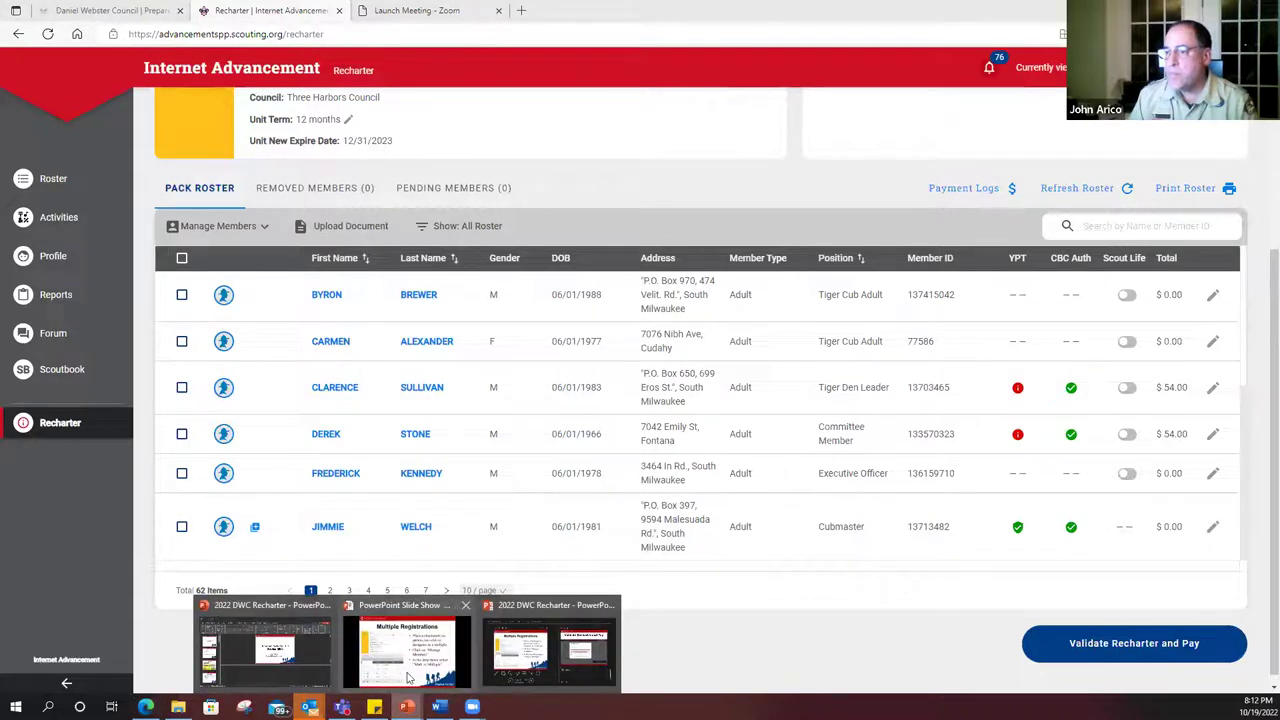
left_click(408, 678)
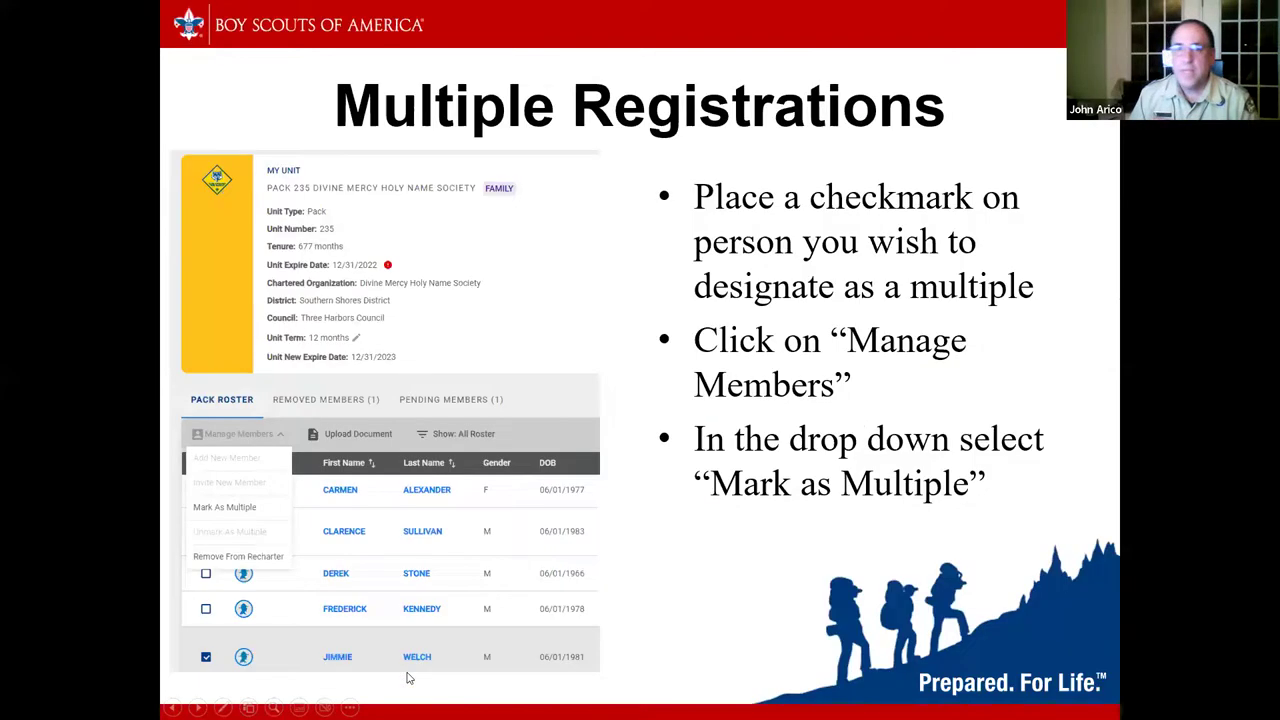
left_click(407, 678)
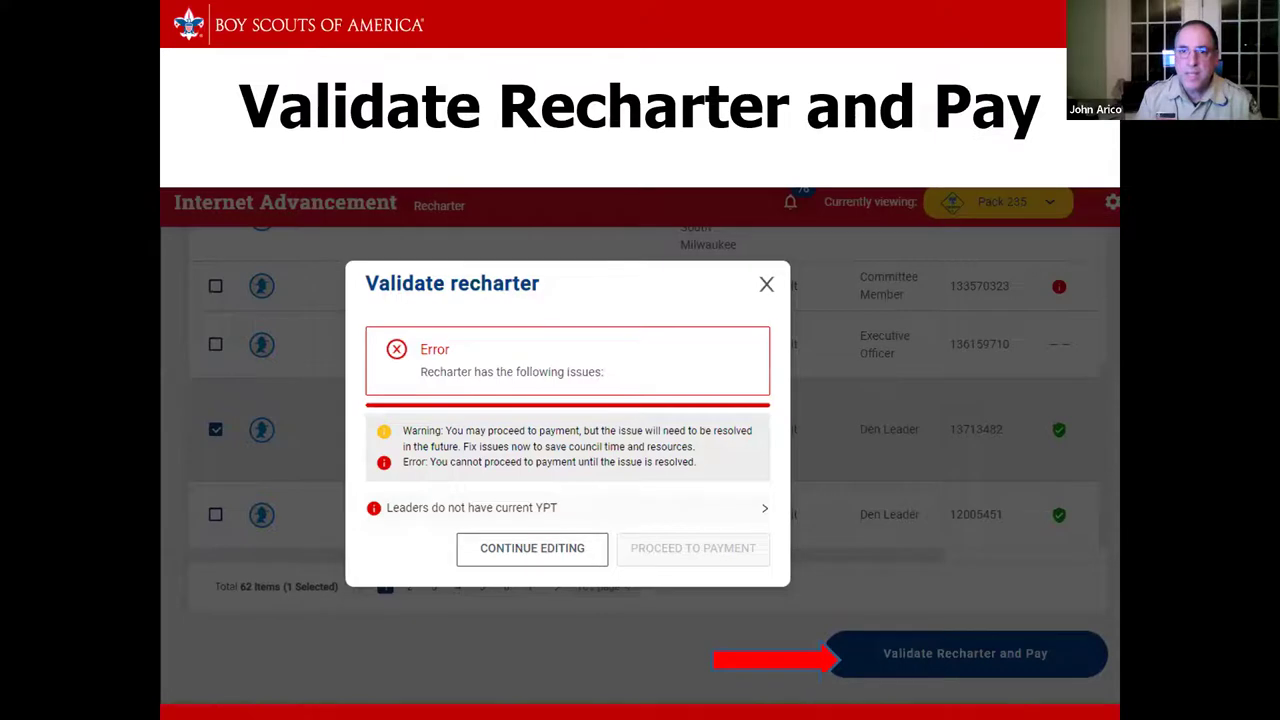
key("Right")
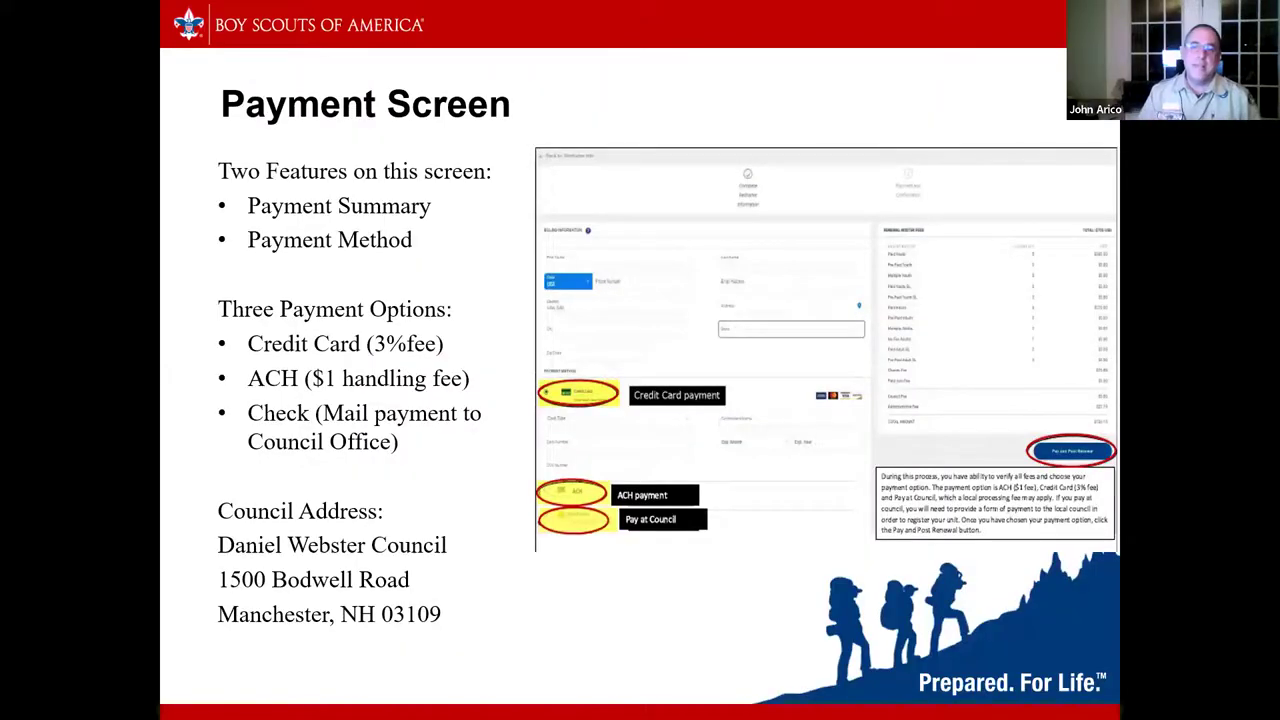